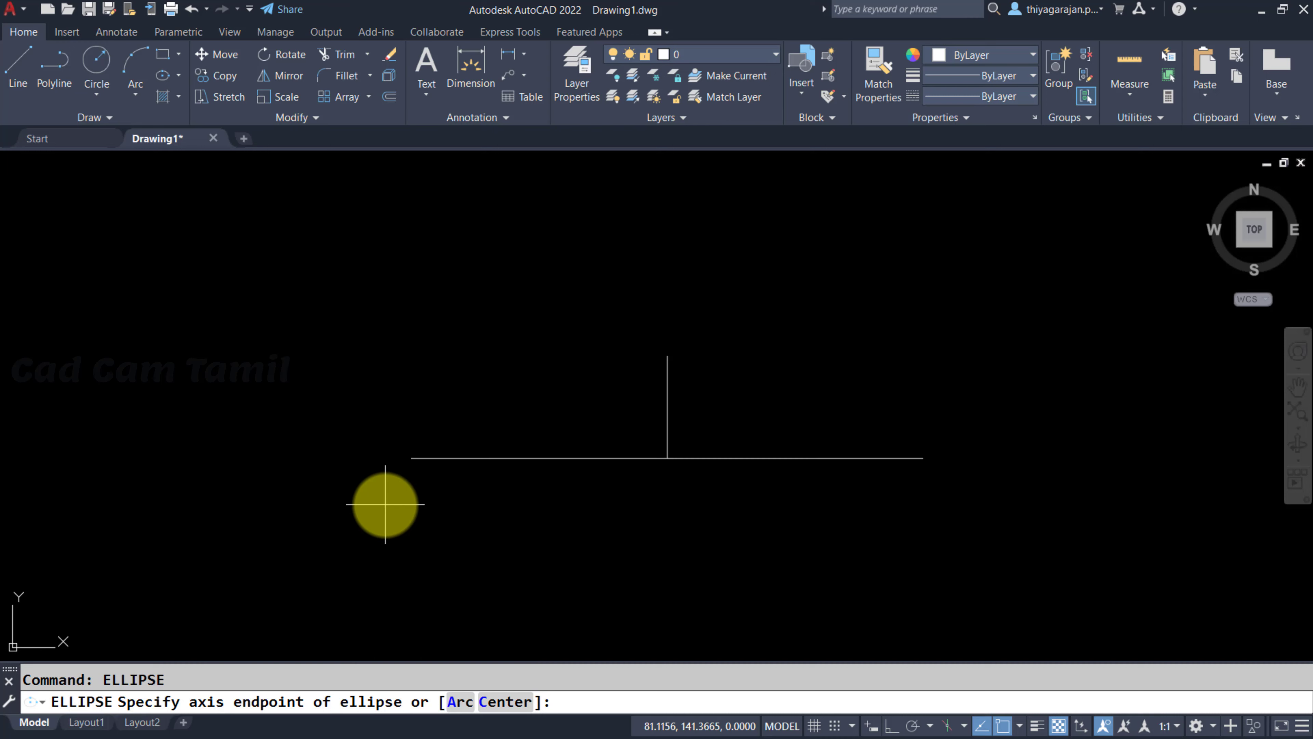
Draw an ellipse using the horizontal line's two ends as its axis and the vertical line's upper end as the other axis distance.
left_click(411, 457)
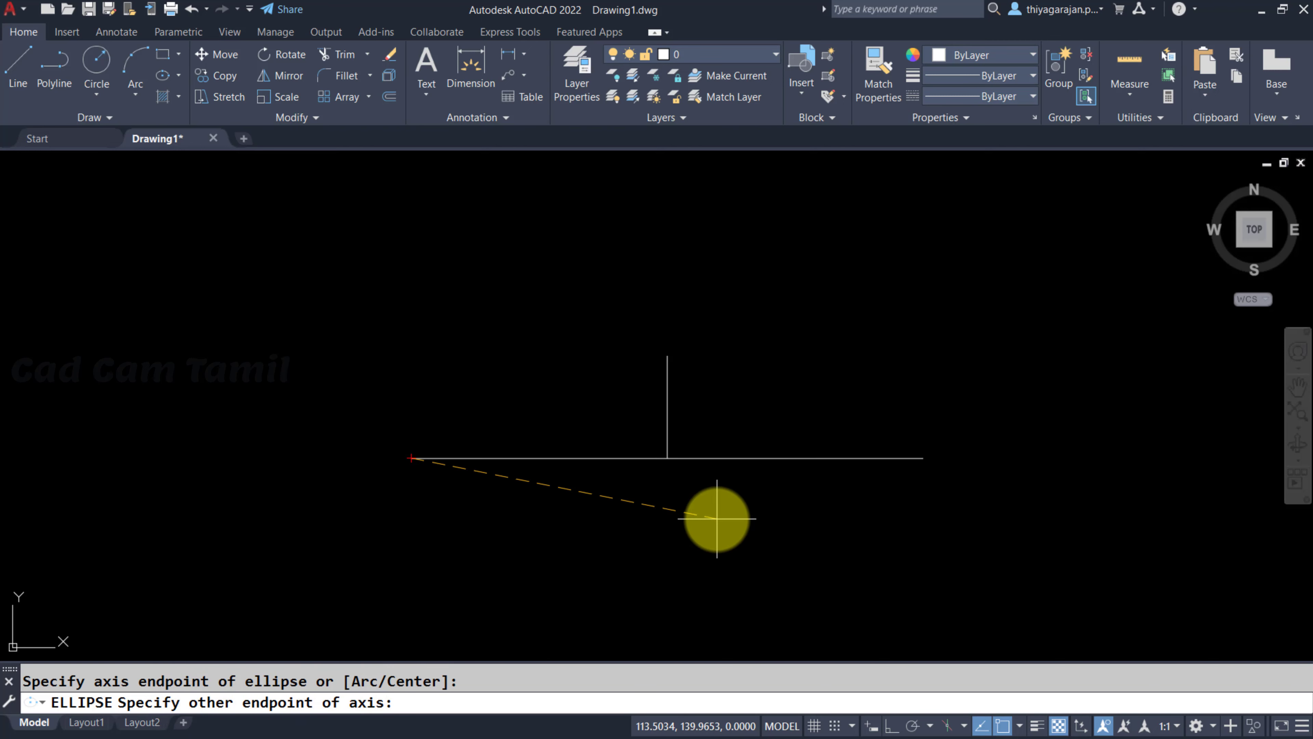
left_click(923, 457)
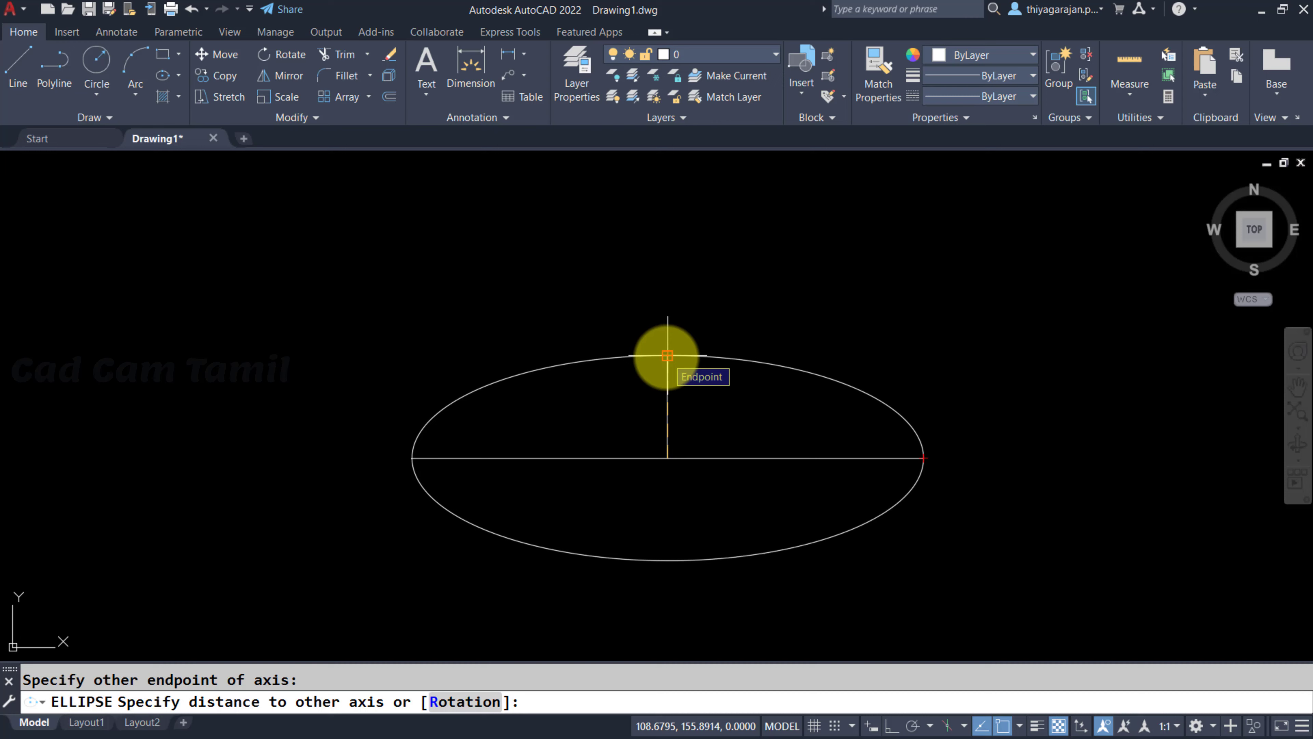
left_click(668, 356)
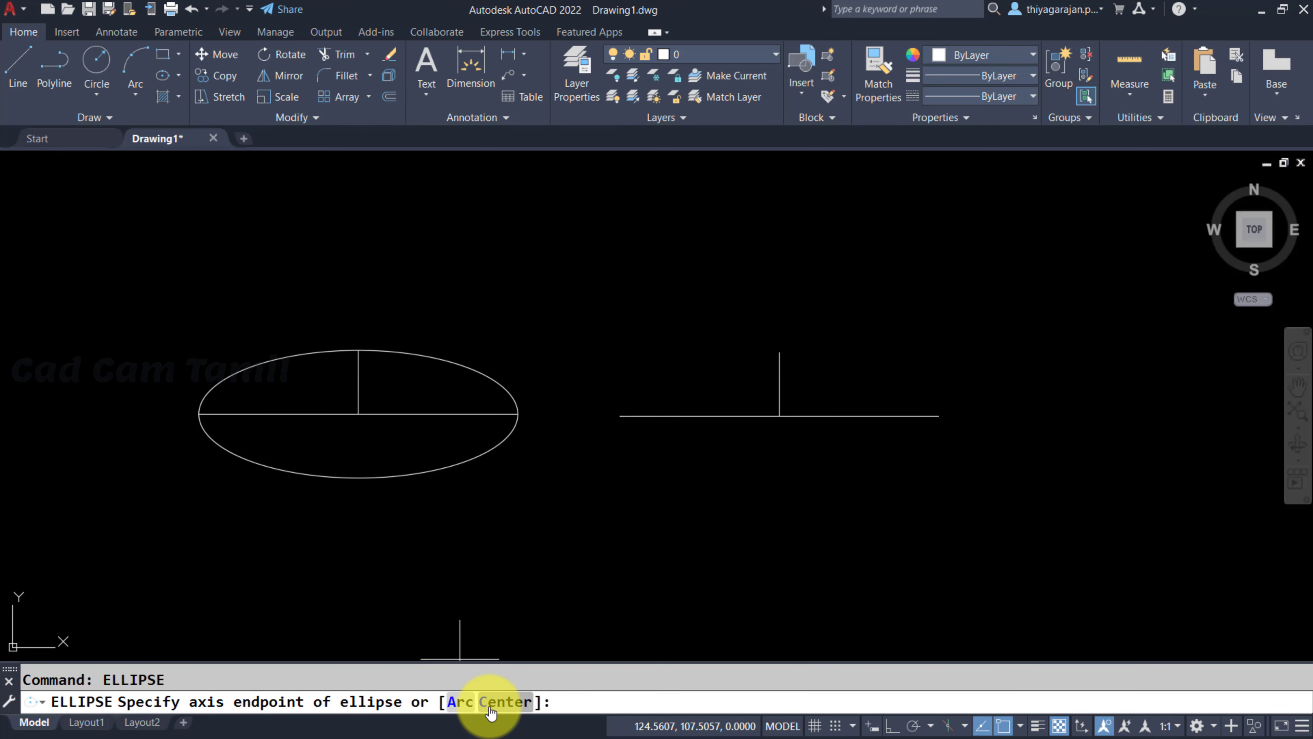
Draw a center-defined ellipse on the second line pair, from the lines' junction to the horizontal line's right end and the vertical line's top.
left_click(490, 707)
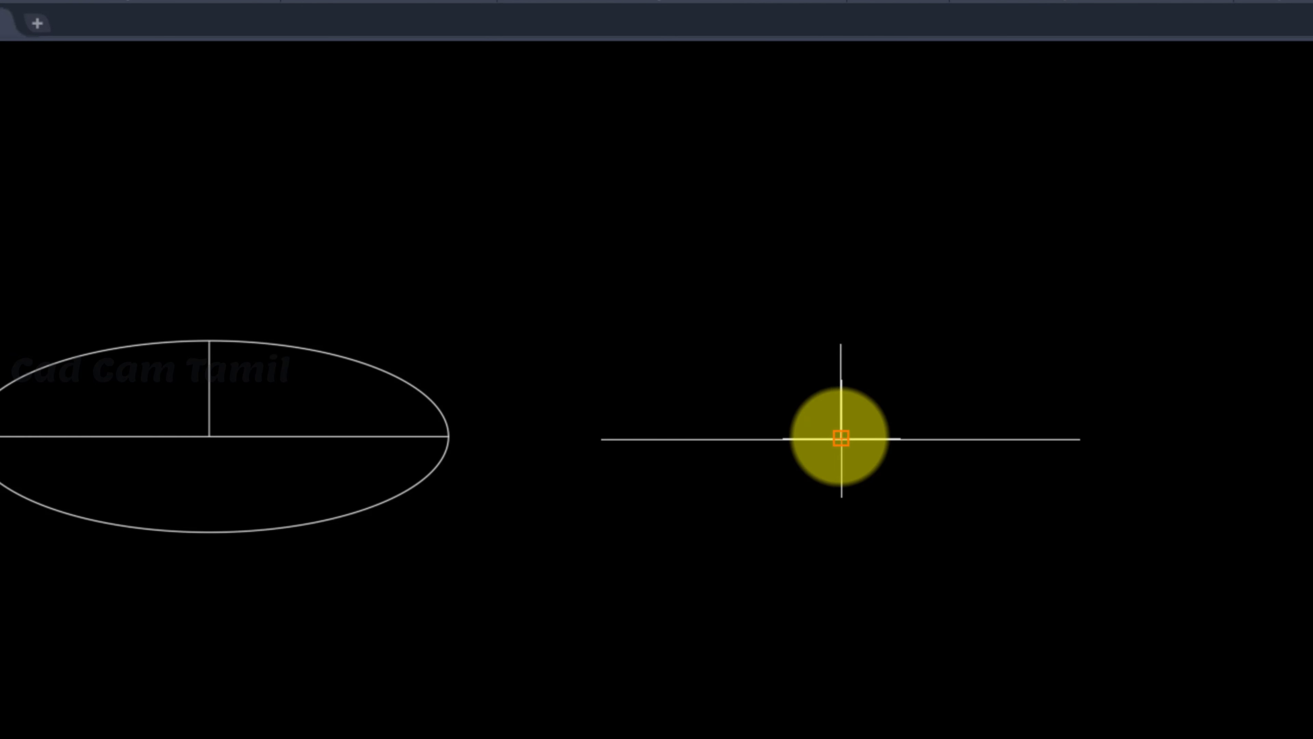
left_click(841, 438)
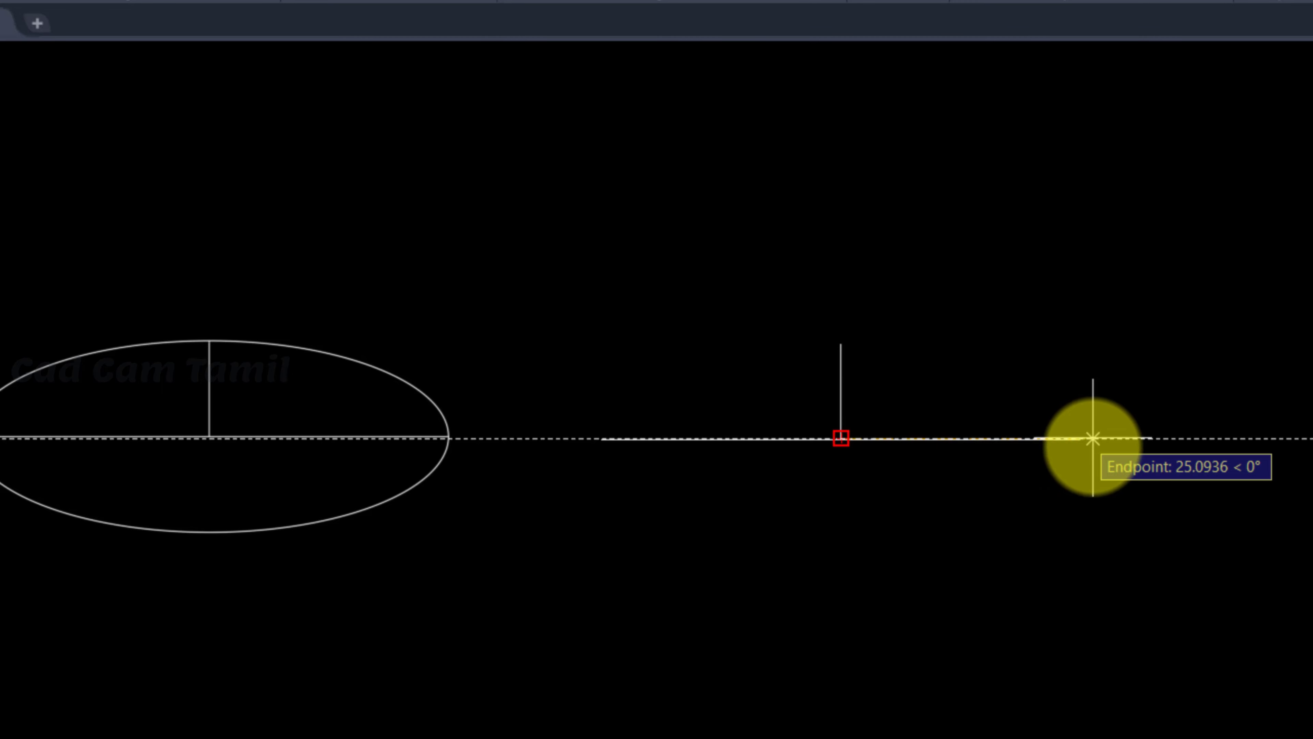
left_click(1080, 438)
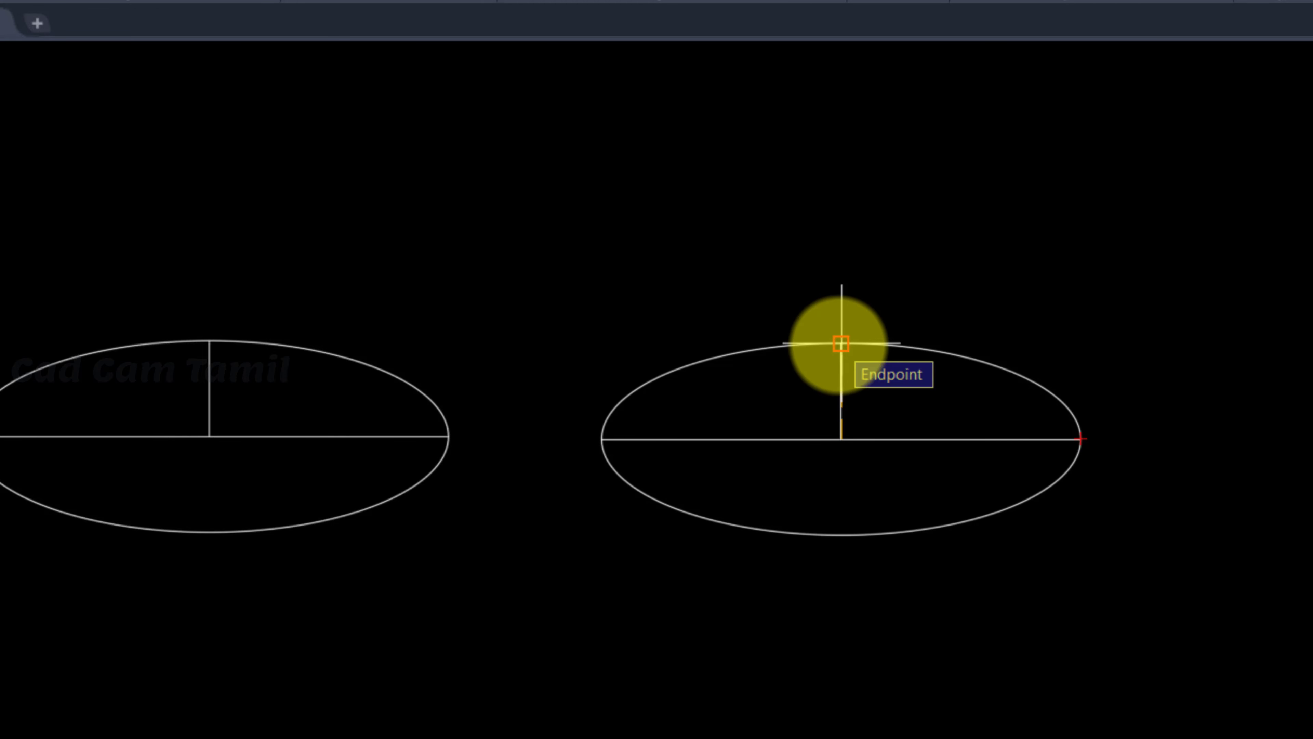
left_click(841, 343)
Draw a center-defined ellipse on the third line pair, specifying the vertical line's top end first and the horizontal line's right end second.
scroll(145, 399, "down", 2)
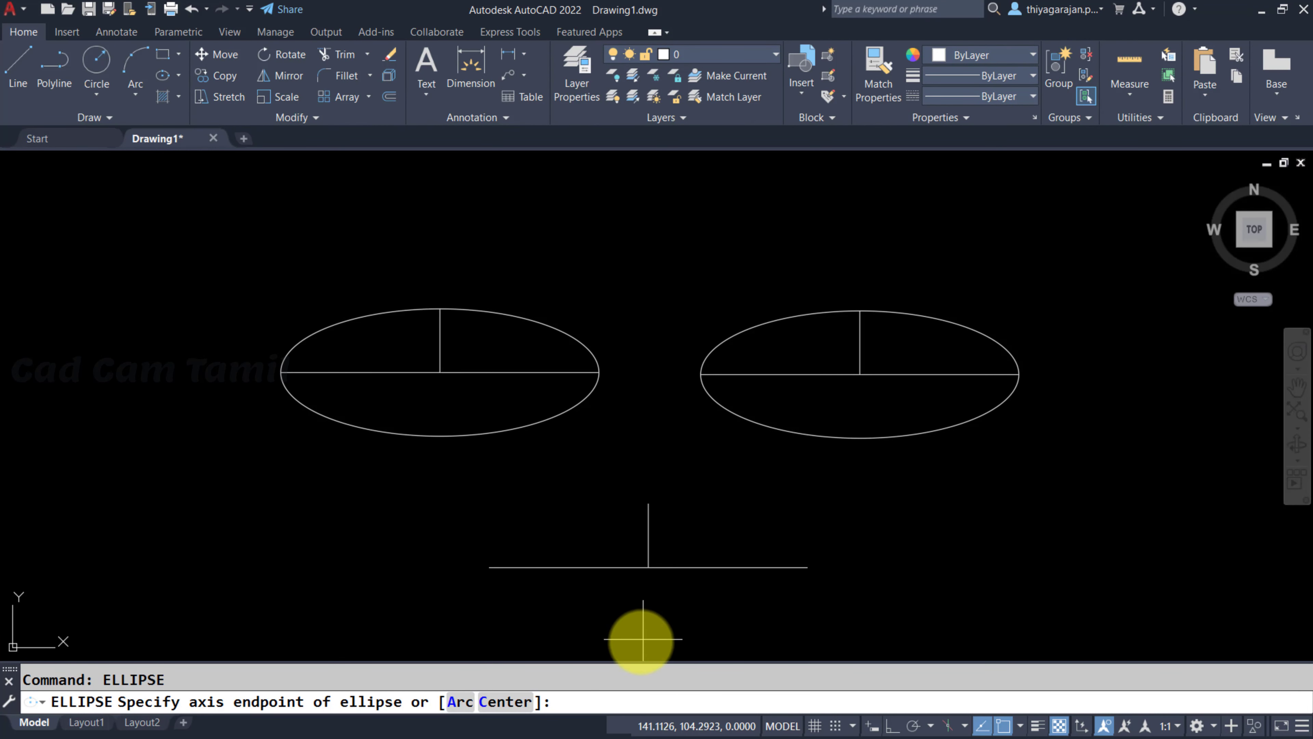
left_click(504, 701)
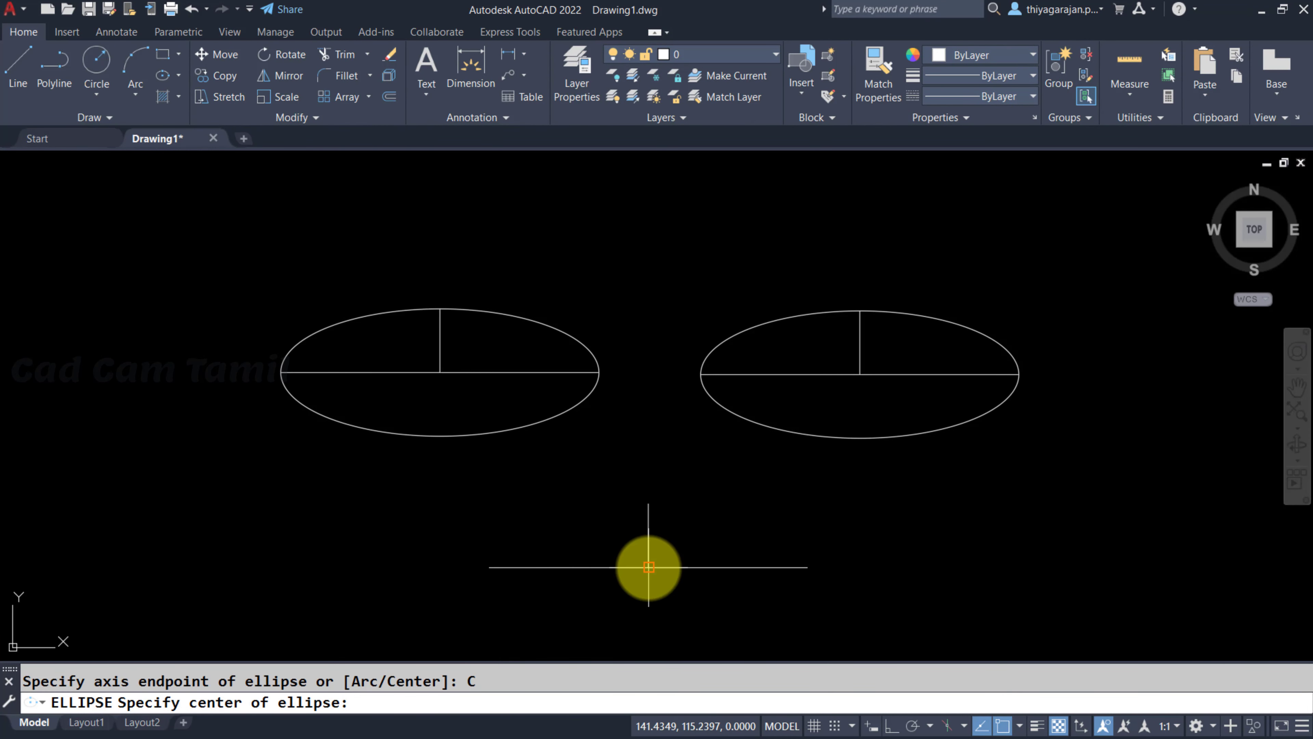
left_click(648, 567)
left_click(648, 503)
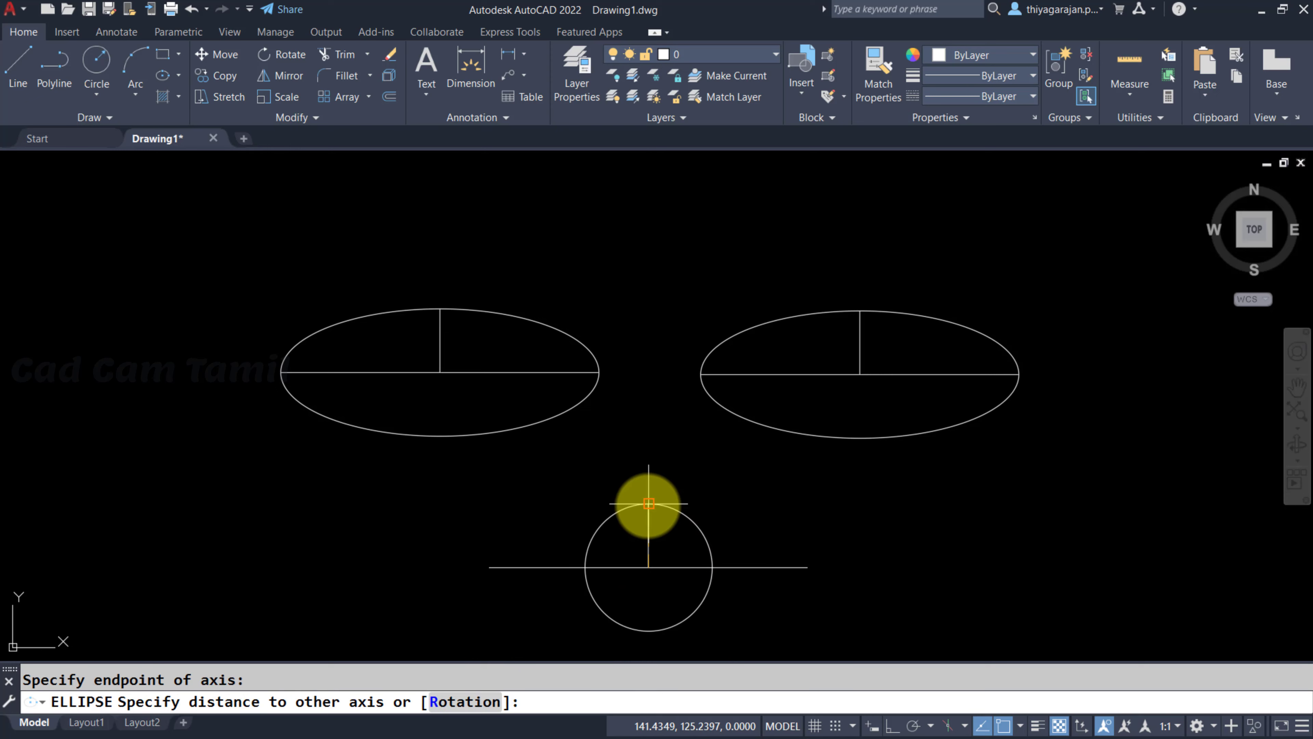
left_click(807, 567)
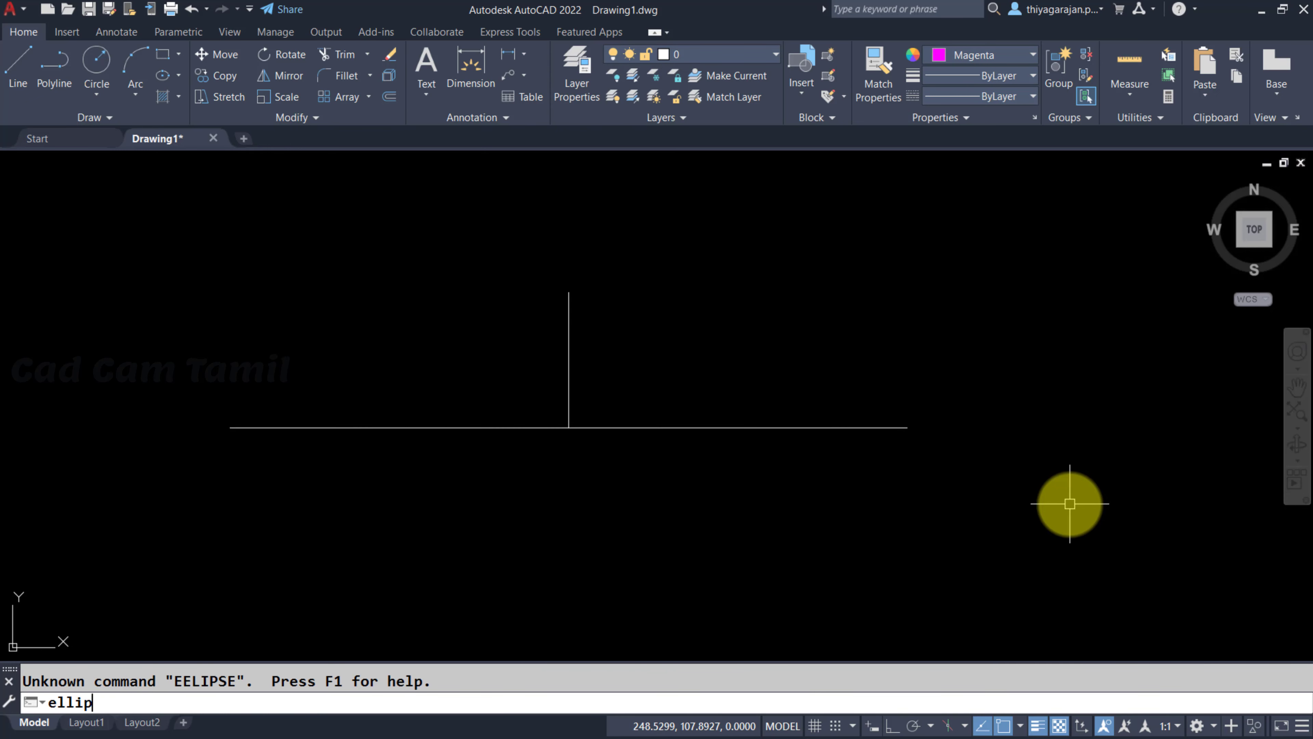
Draw a magenta ellipse centered on the line junction, with its axis ending at the horizontal line's right end and a rotation of 10.
type("se")
key("Return")
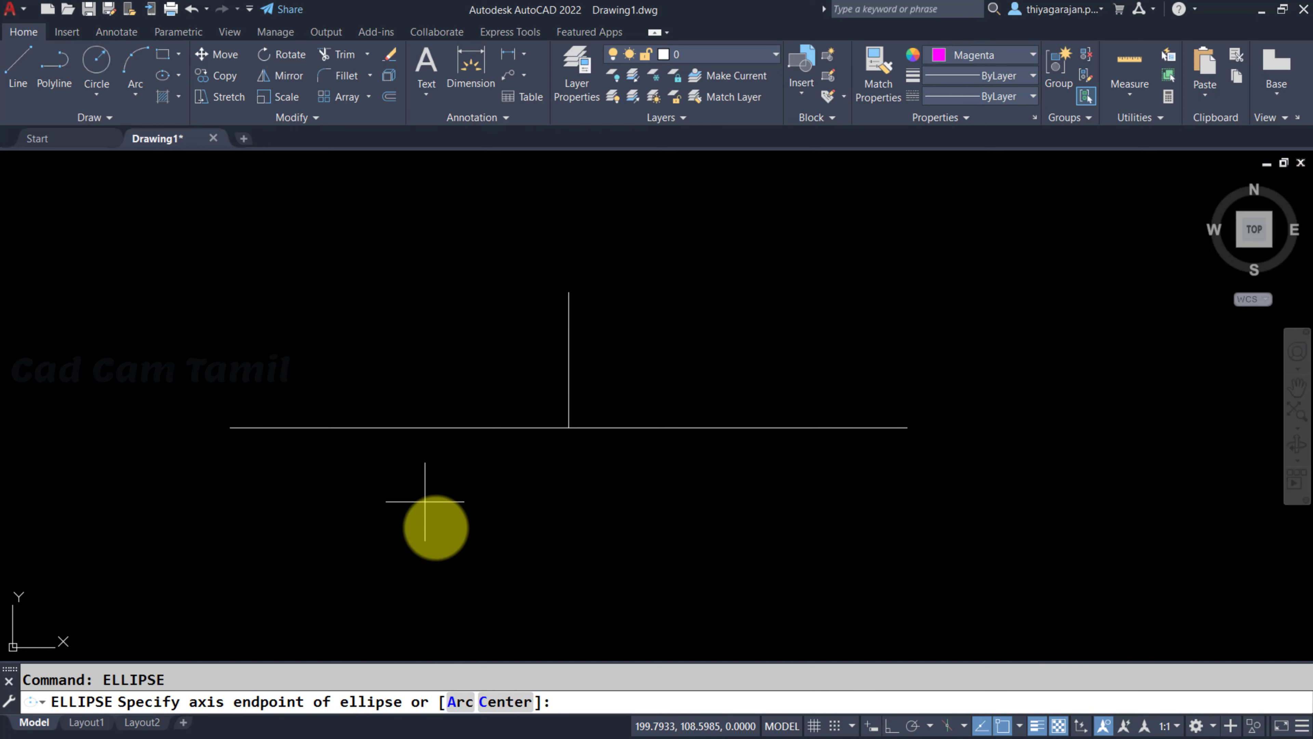
left_click(504, 701)
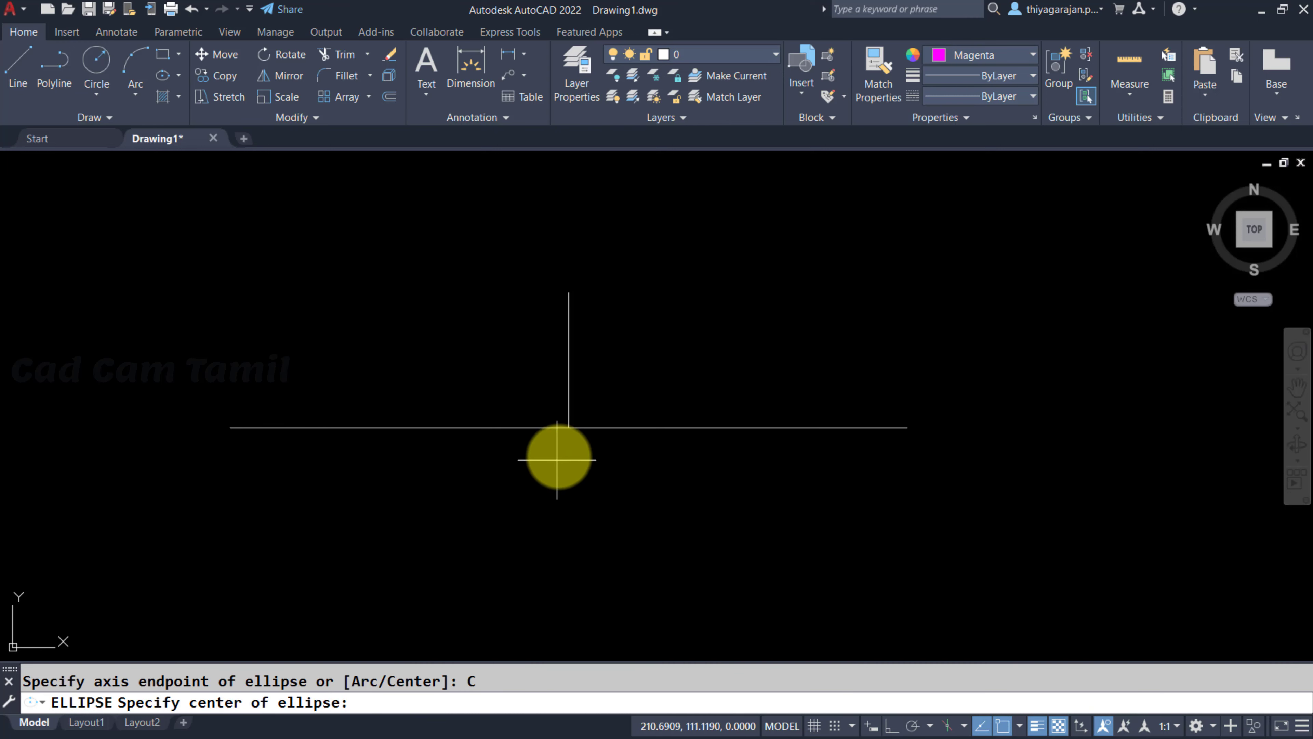
left_click(568, 427)
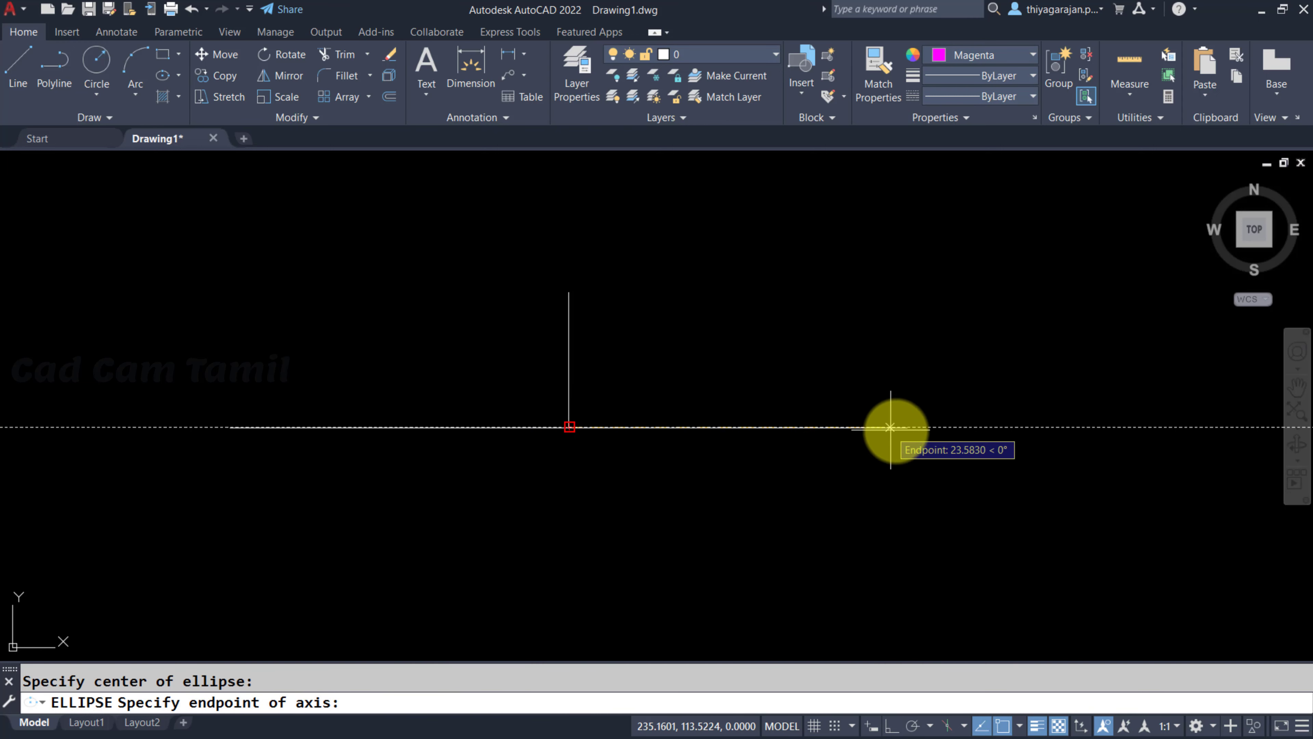
left_click(907, 427)
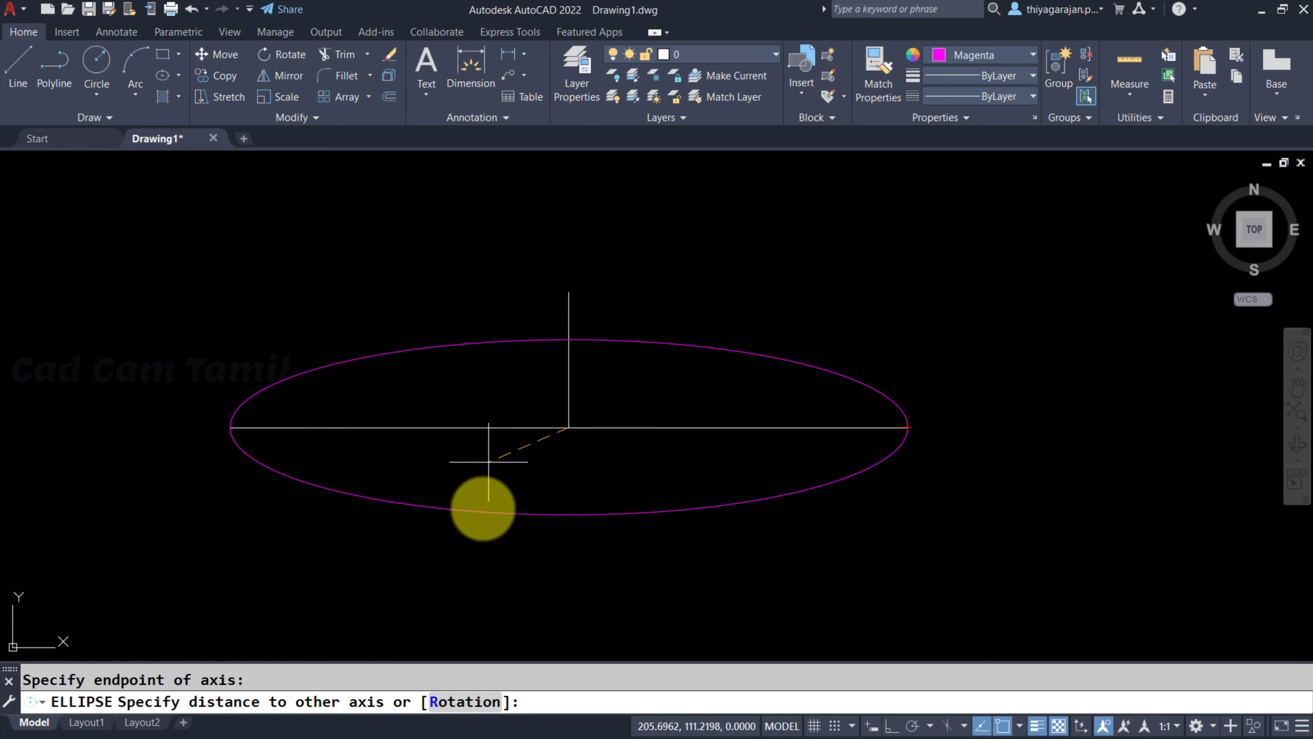
left_click(465, 702)
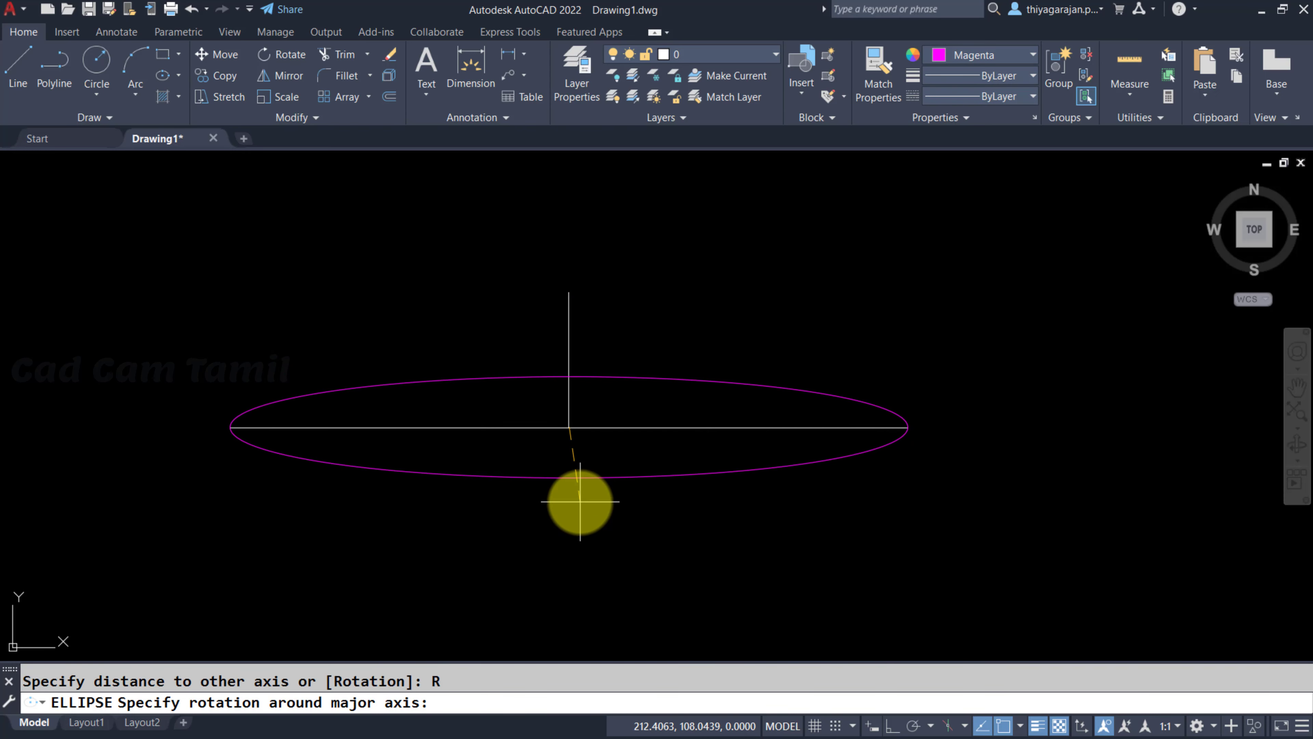
type("10")
key("Return")
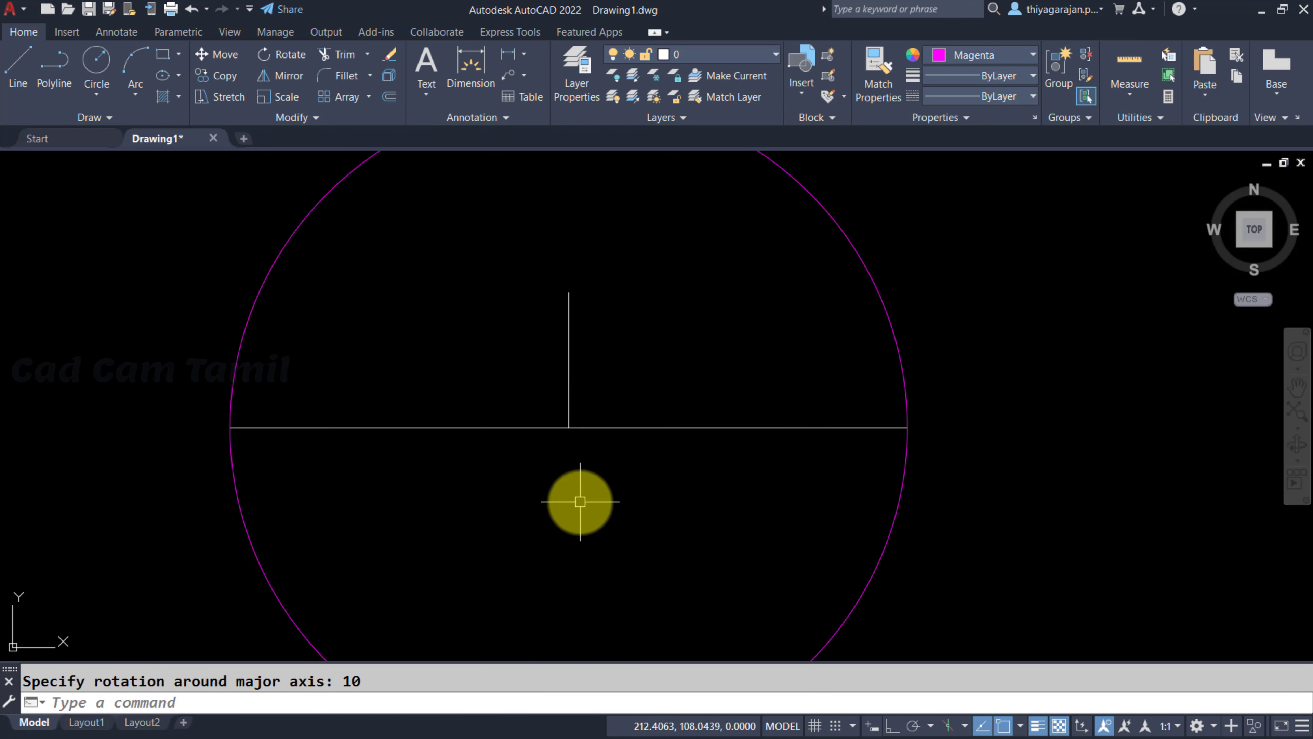
Draw a second ellipse from the same center to the horizontal line's left end, with a rotation of 30 around the major axis.
scroll(538, 377, "down", 2)
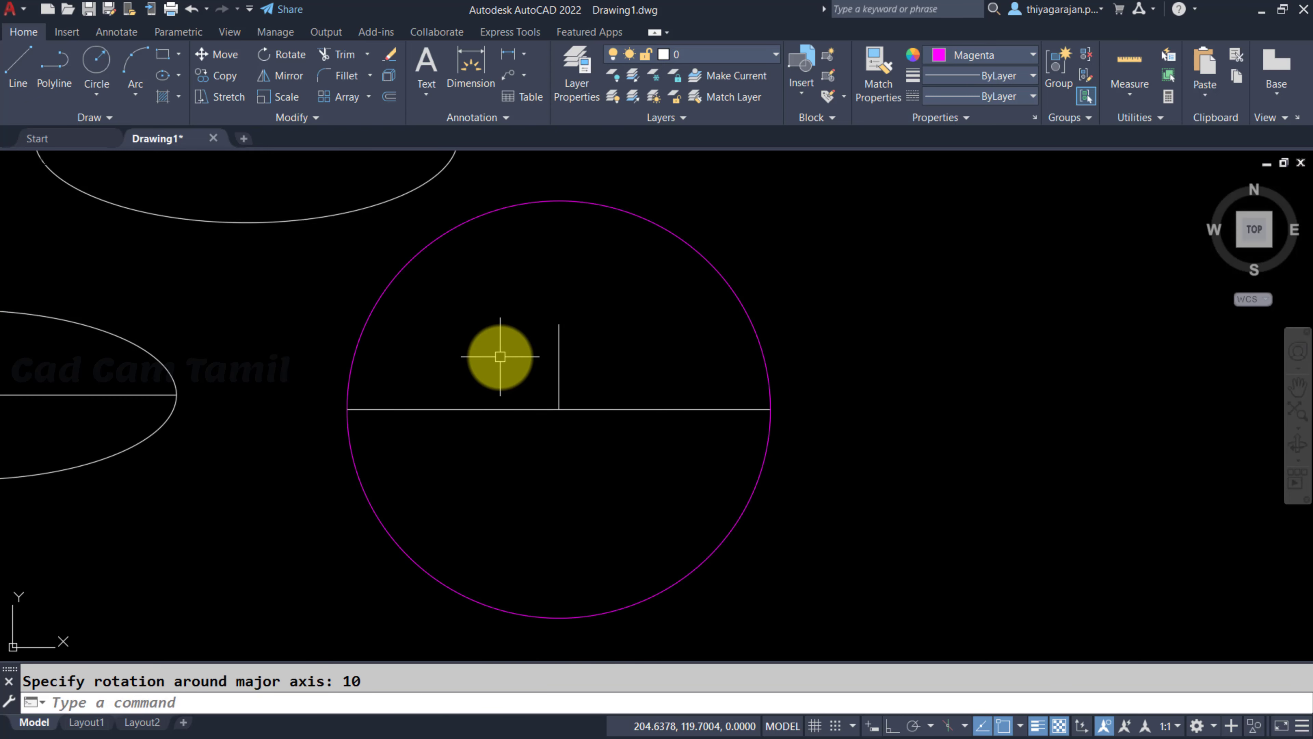
key("Return")
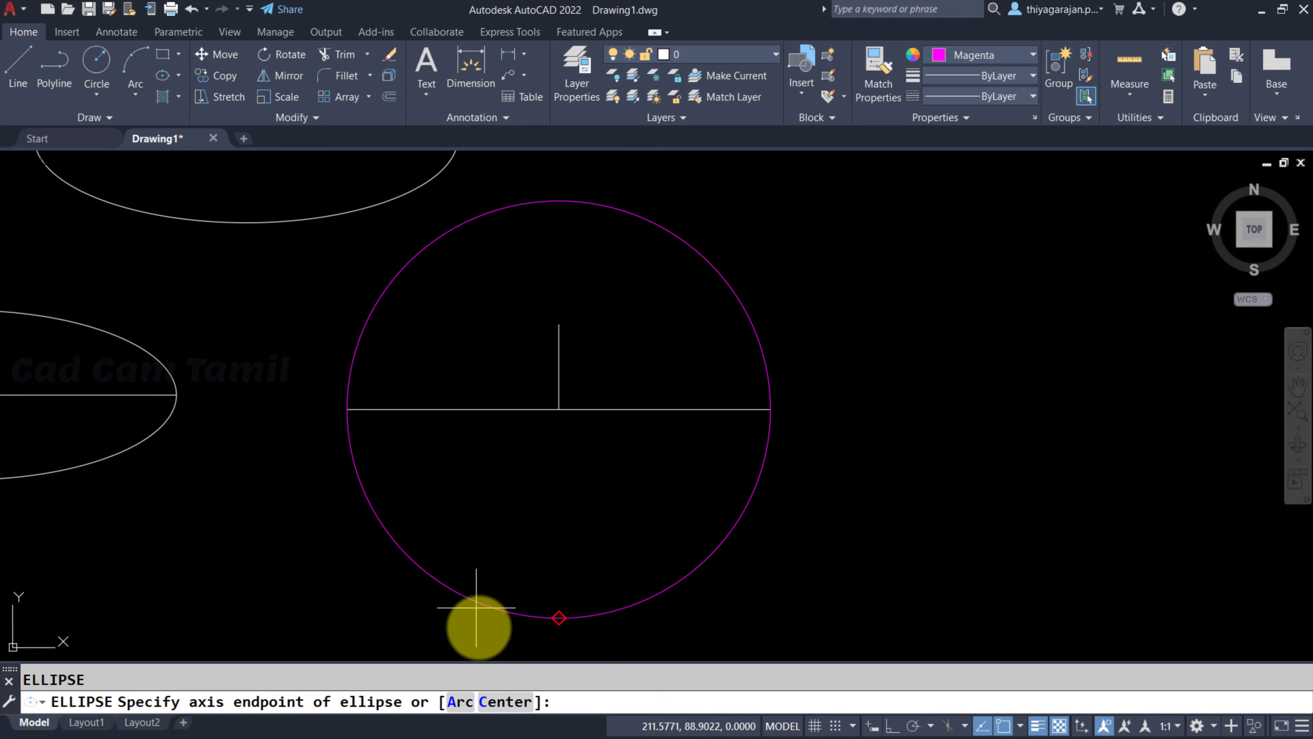
left_click(494, 711)
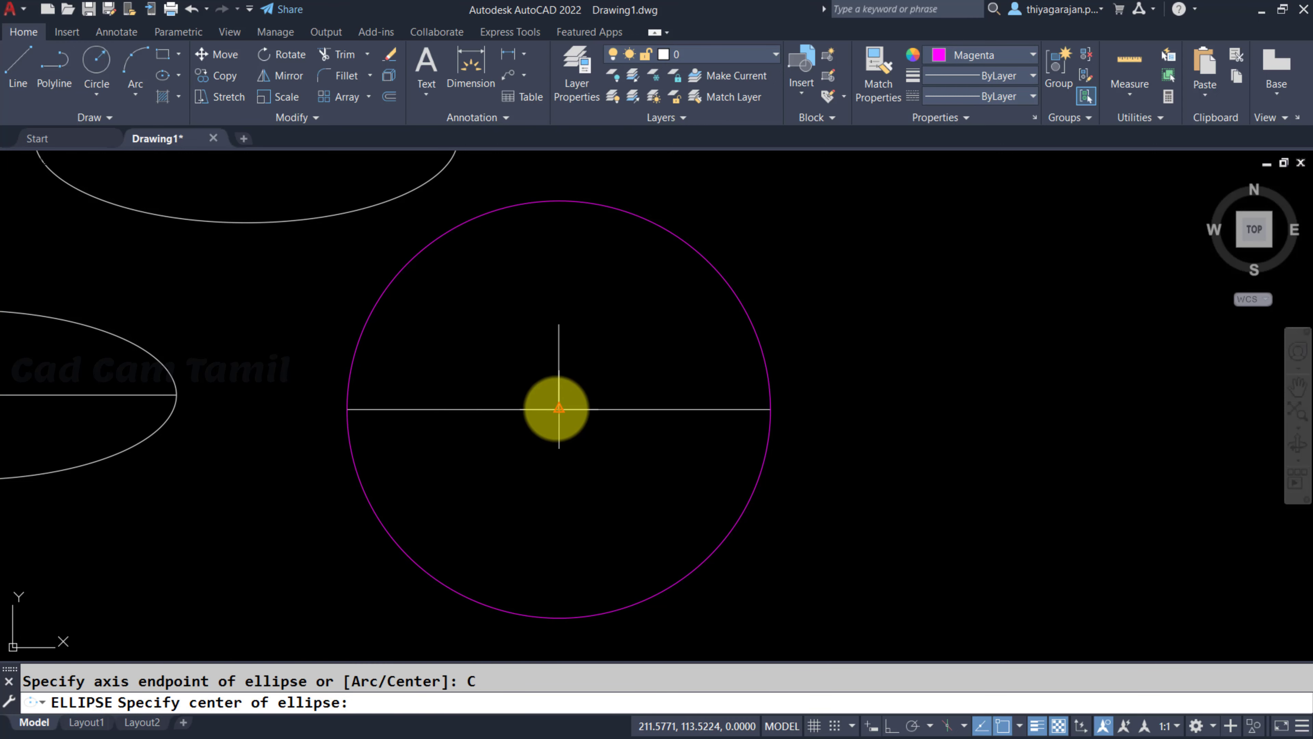
left_click(559, 409)
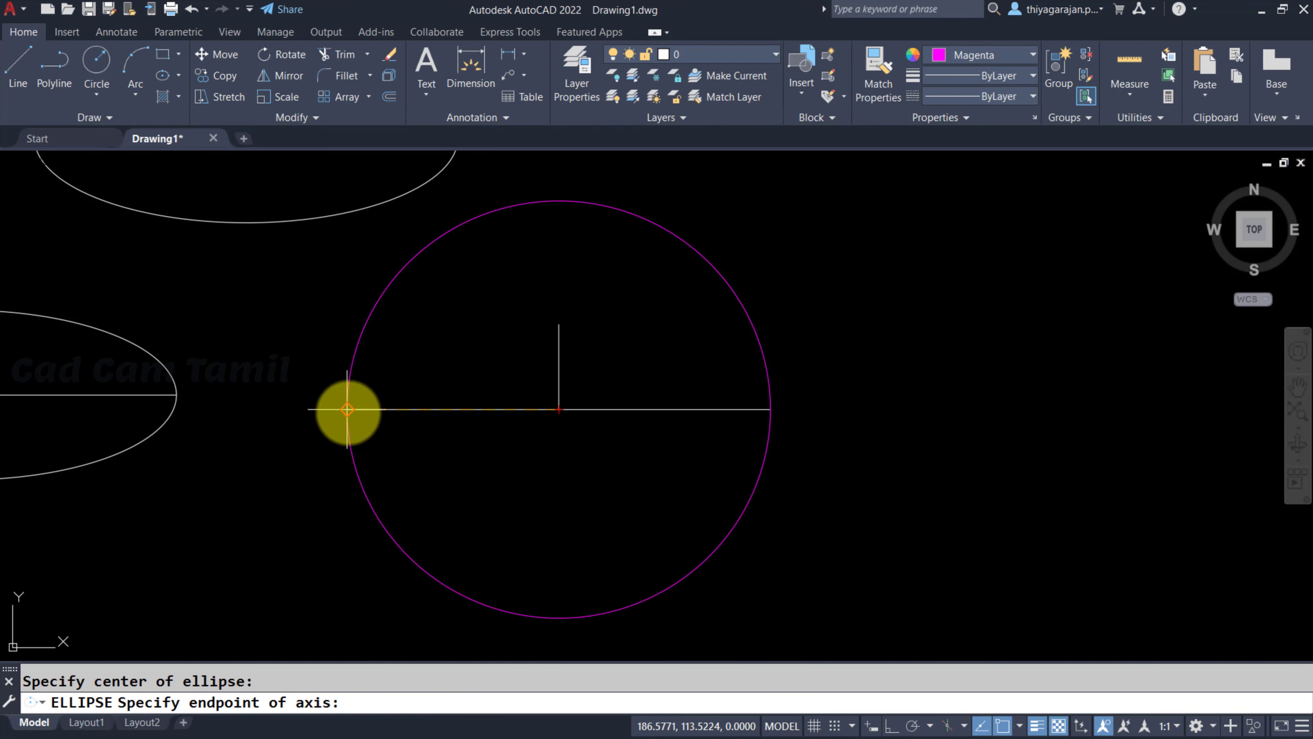
left_click(346, 408)
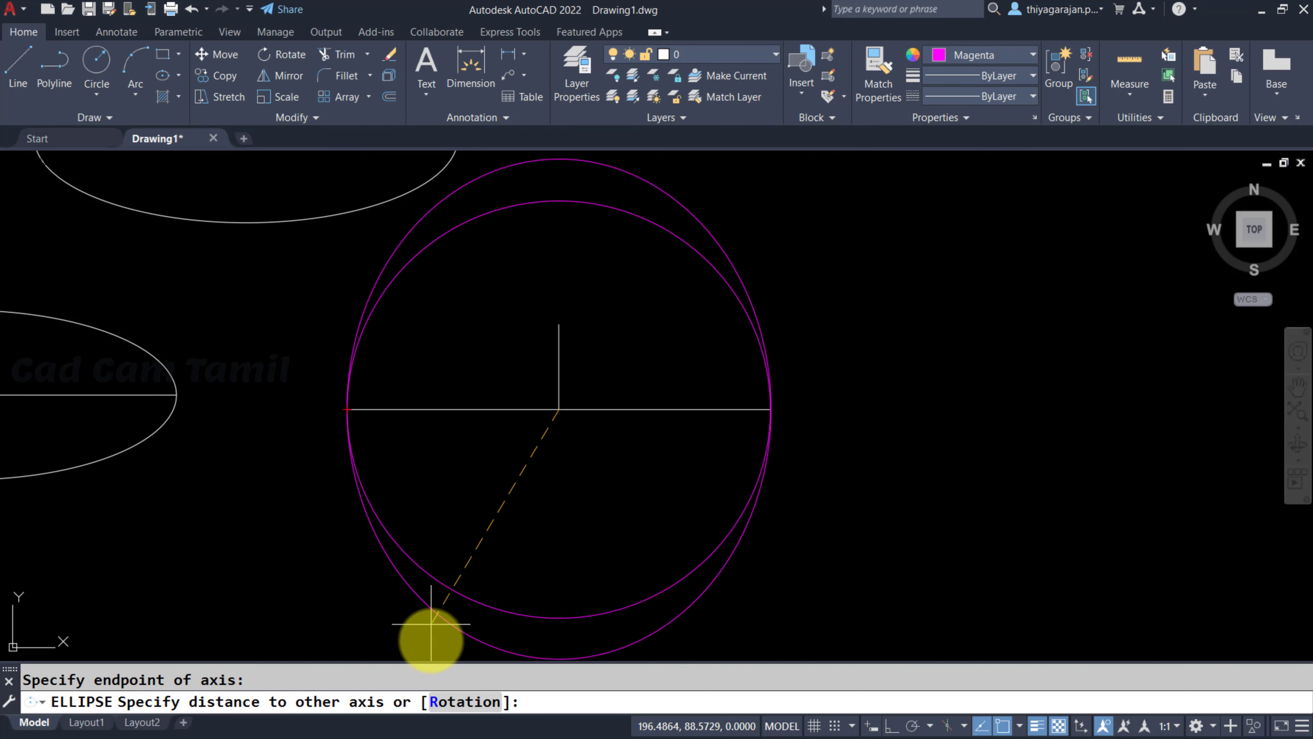
left_click(446, 708)
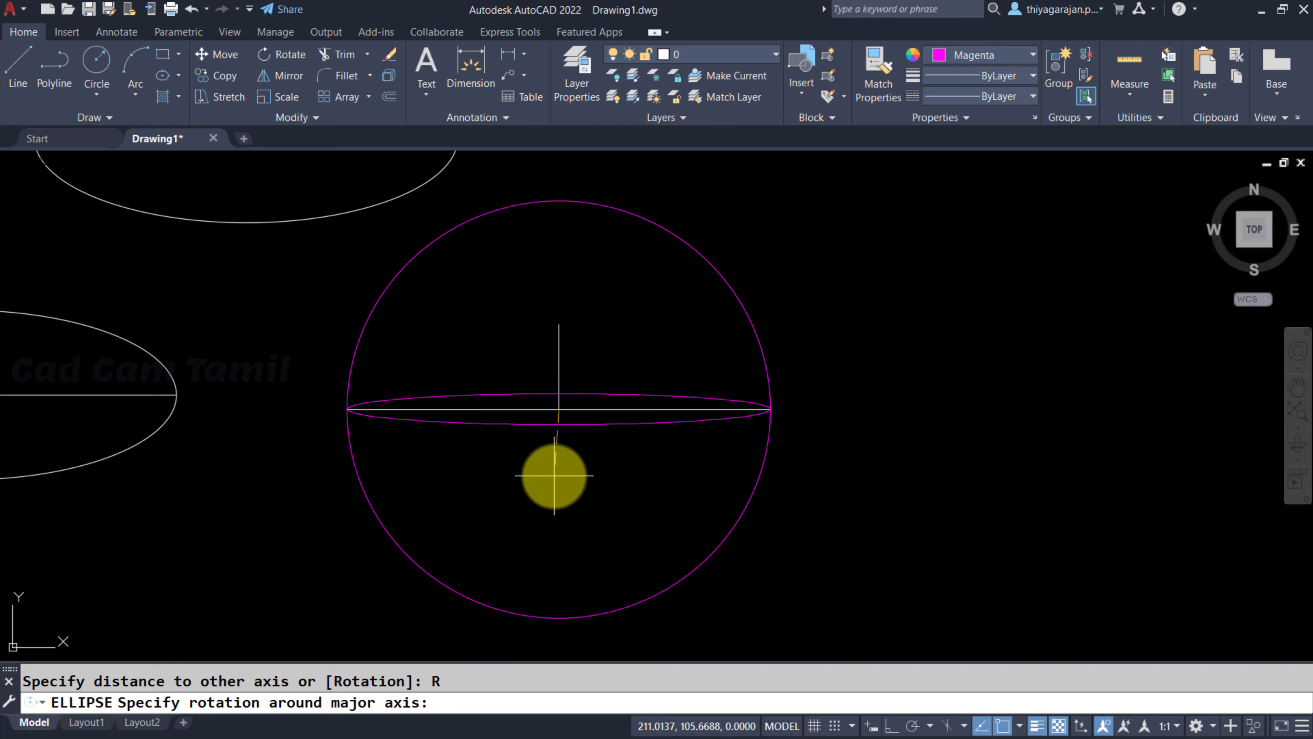
type("30")
key("Return")
key("Escape")
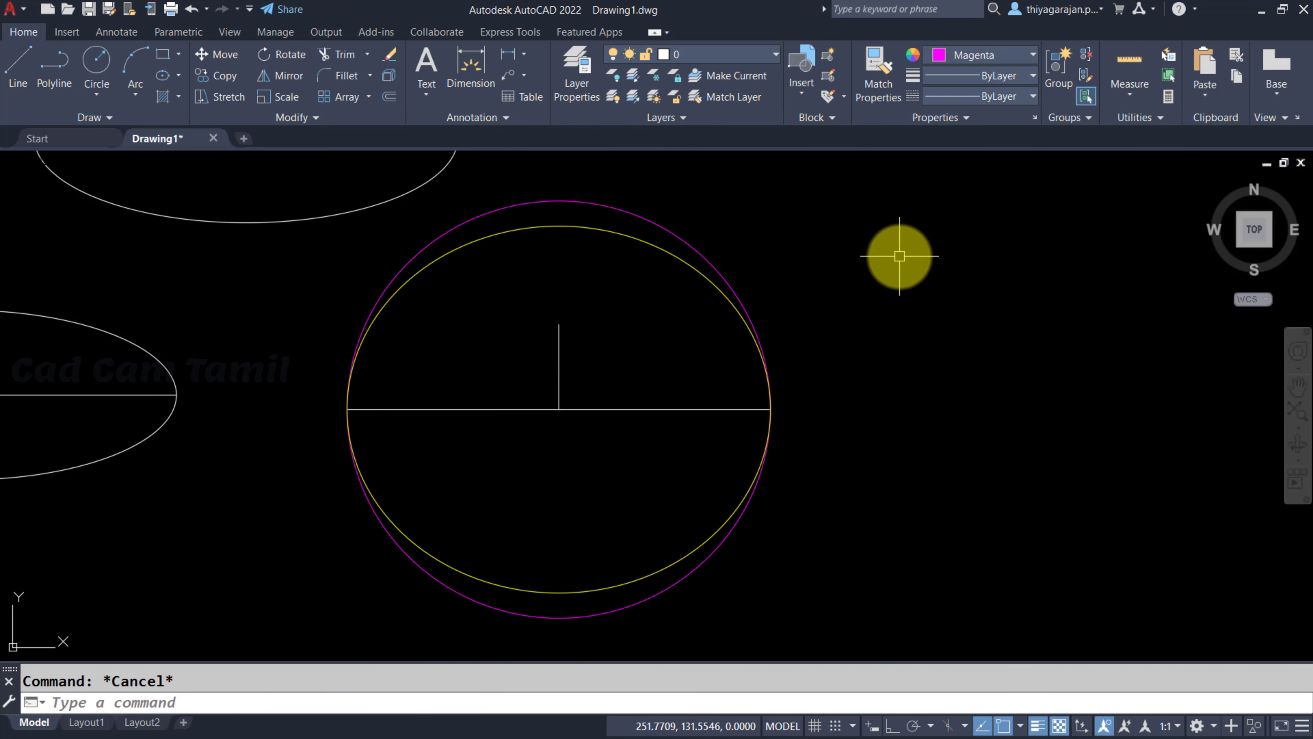
Draw an ellipse using both ends of the horizontal line as its axis, with a rotation of 60 around the major axis.
type("el")
key("Return")
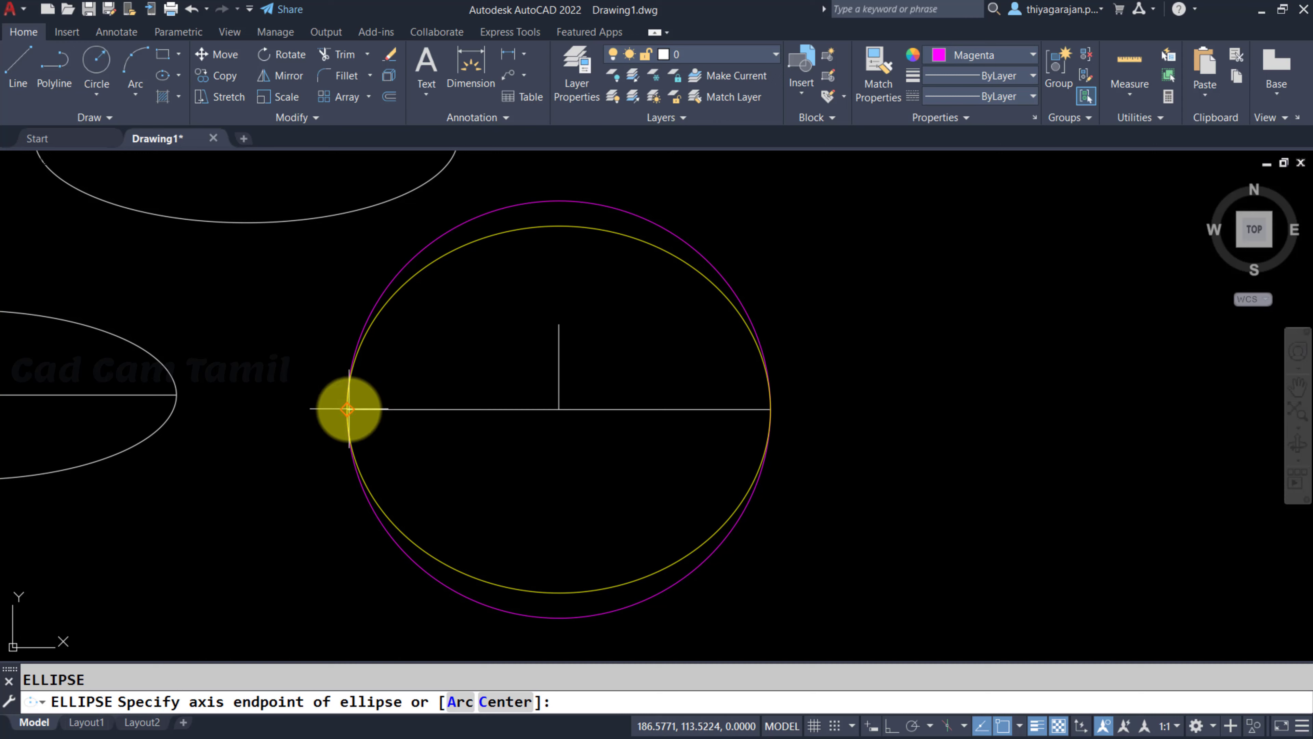
left_click(347, 409)
left_click(770, 408)
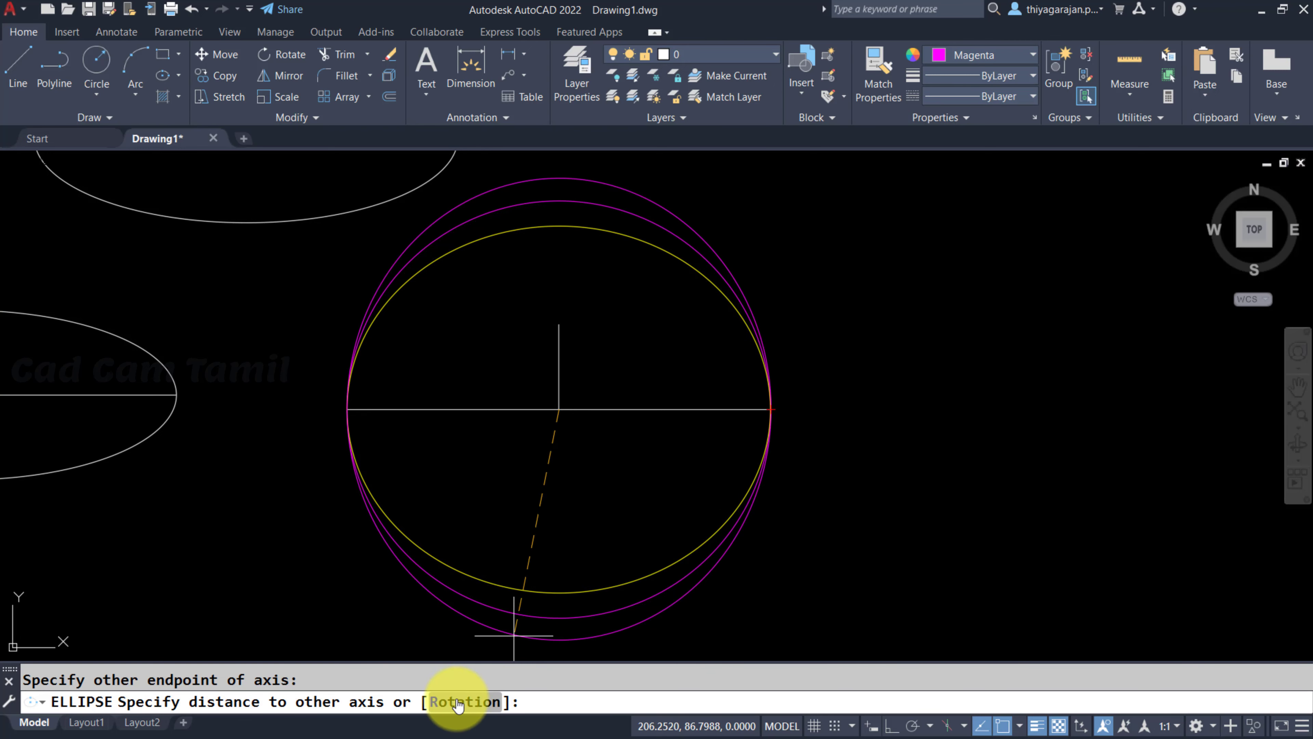
left_click(468, 702)
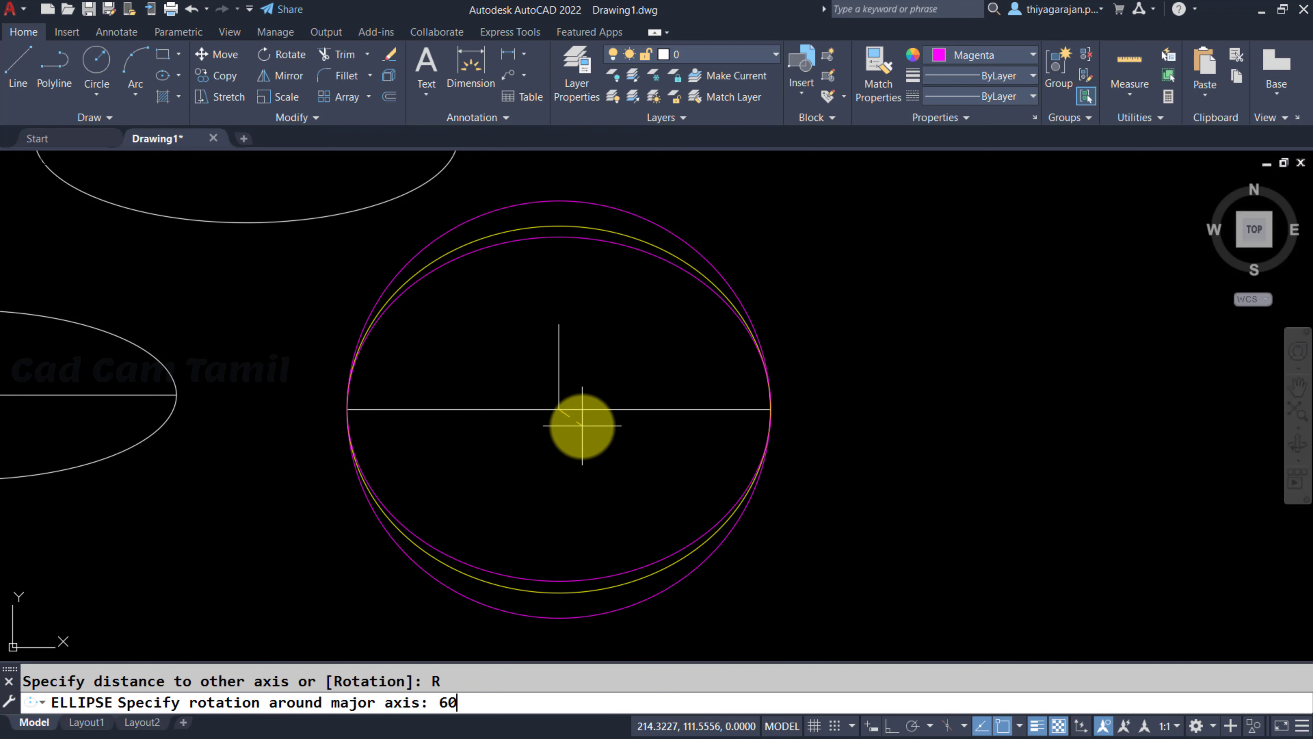
type("60")
key("Return")
Draw another ellipse on the same horizontal axis endpoints, with a rotation of 80 around the major axis.
key("Return")
left_click(347, 409)
left_click(771, 409)
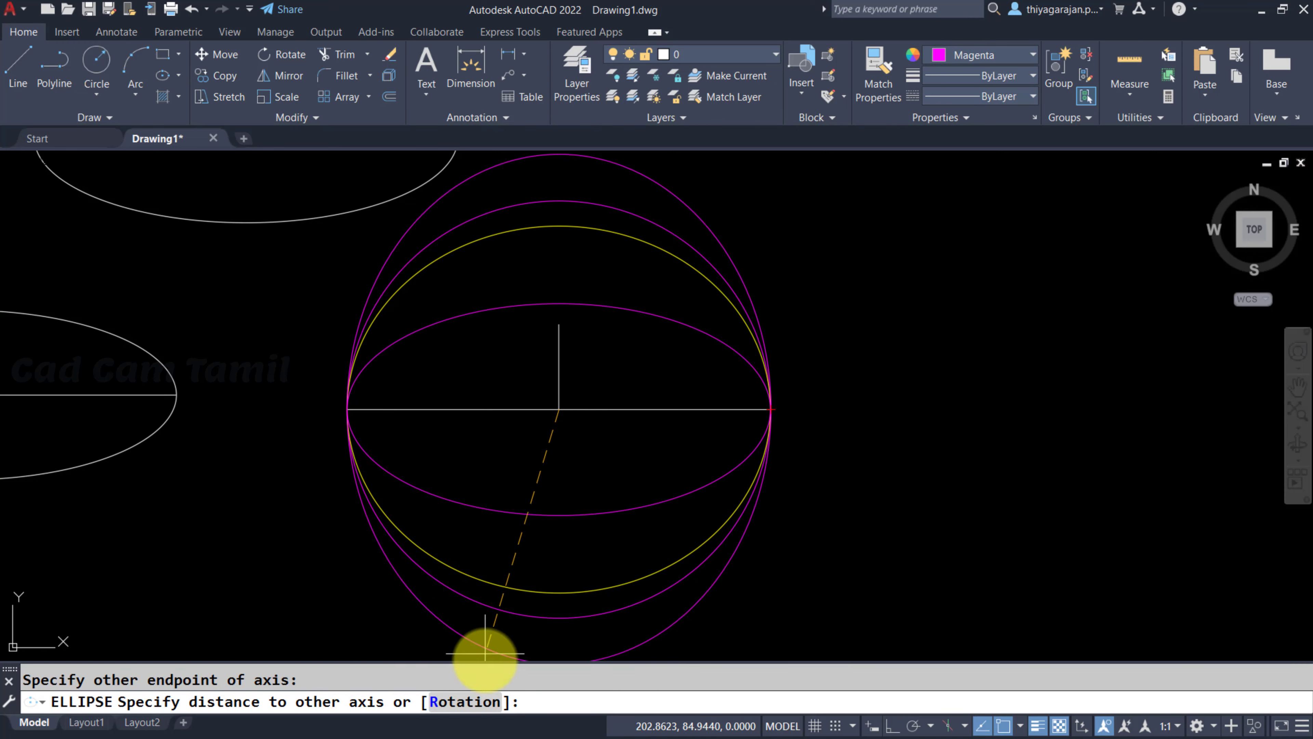
left_click(468, 701)
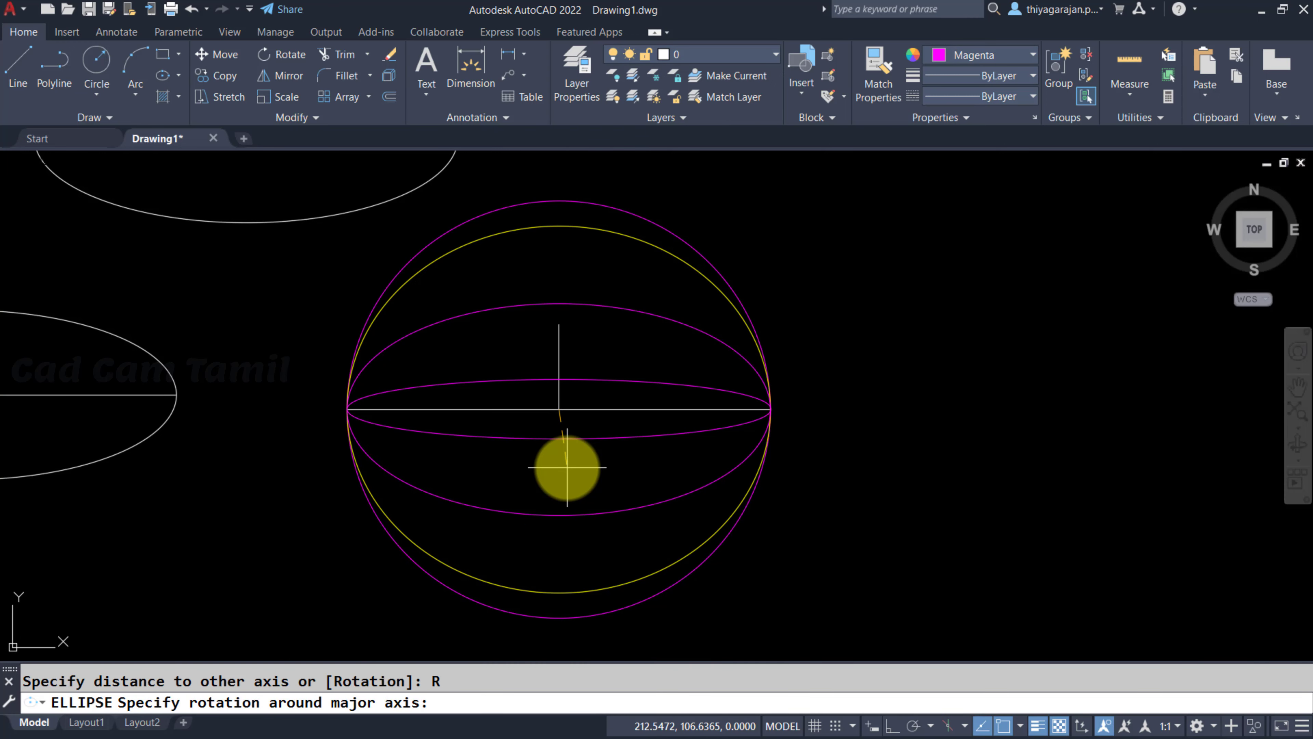
type("80")
key("Return")
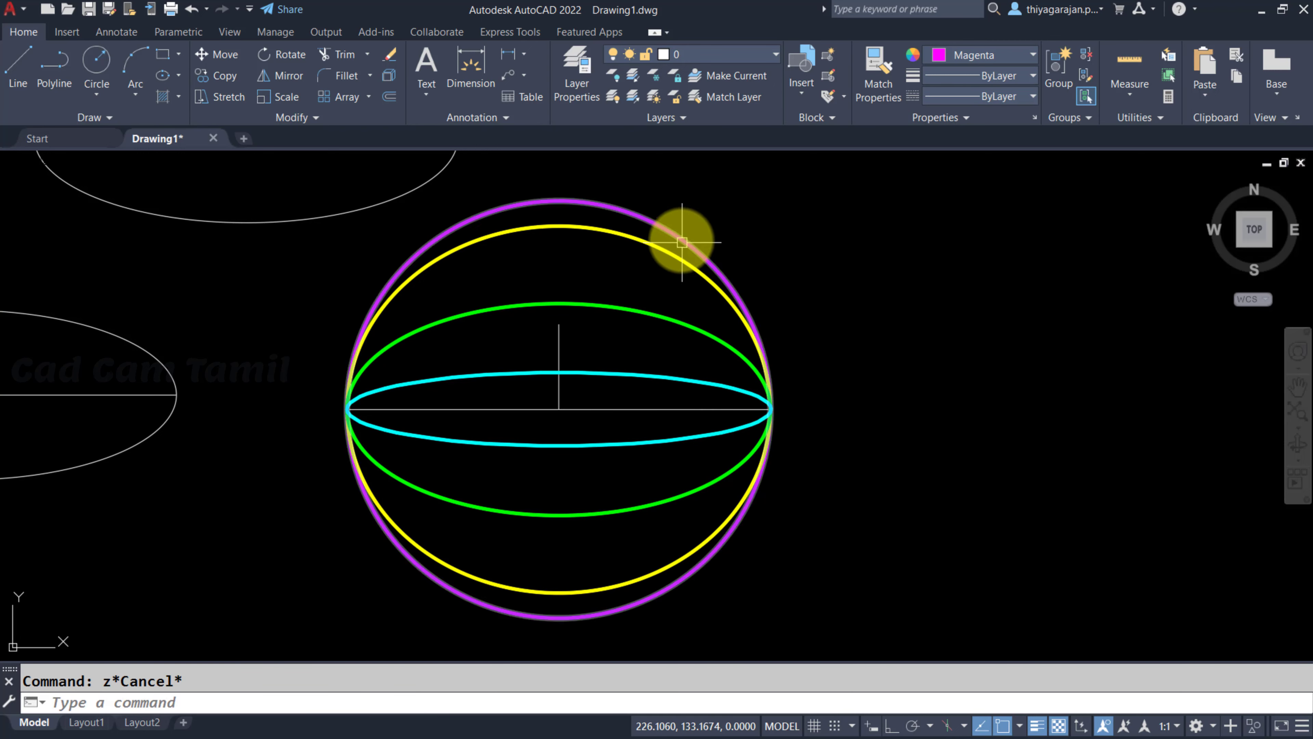
key("Escape")
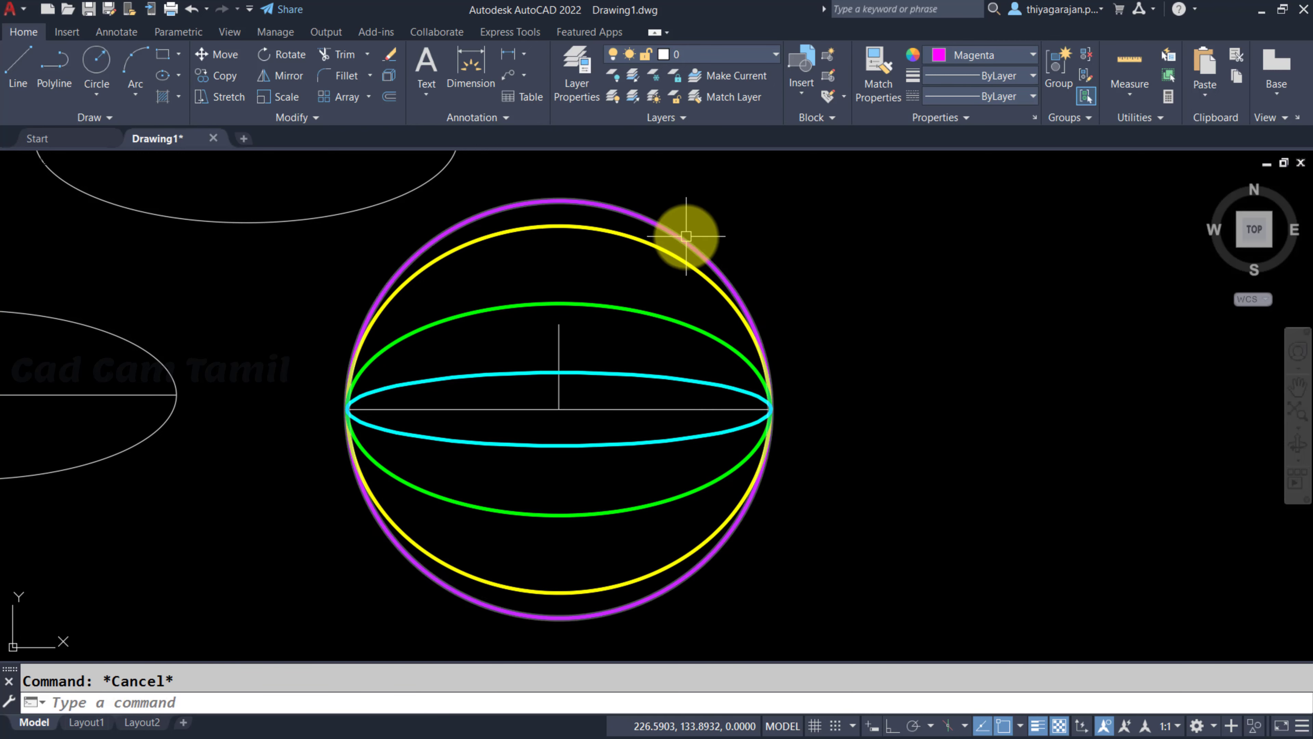
left_click(688, 261)
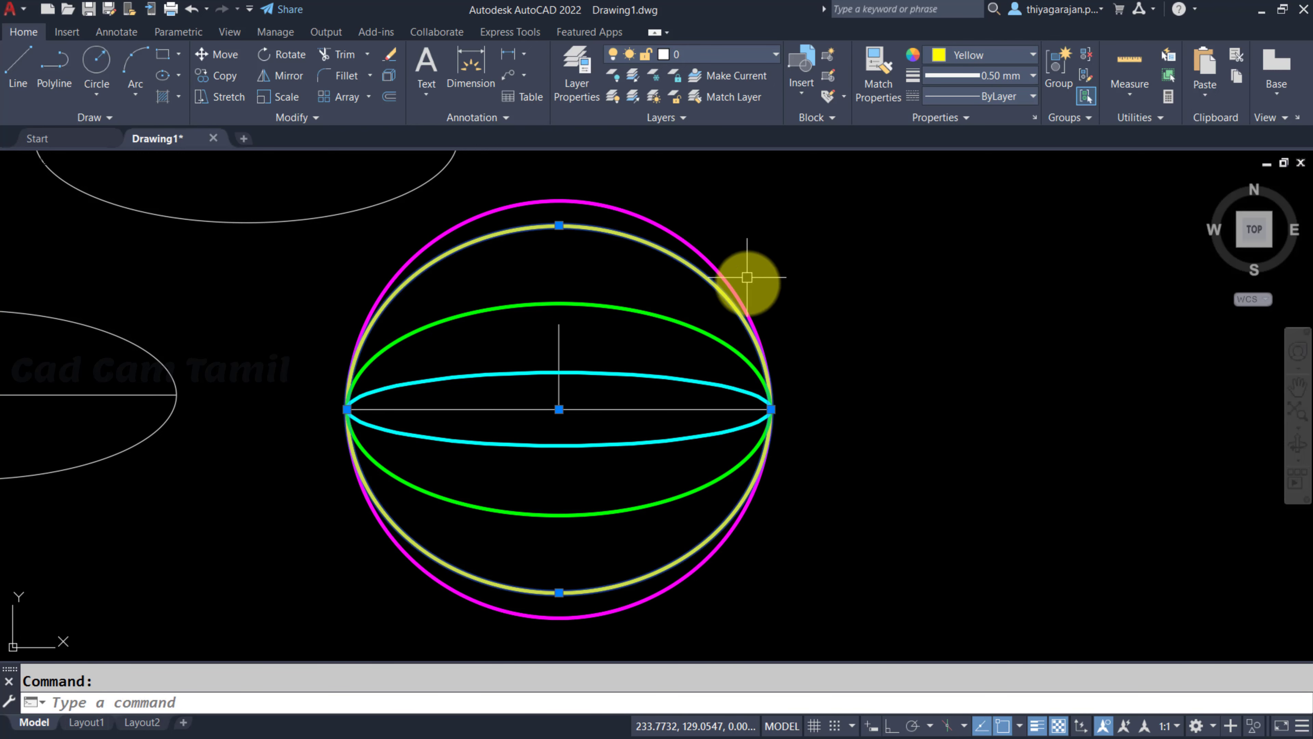
key("Return")
key("Escape")
left_click(633, 374)
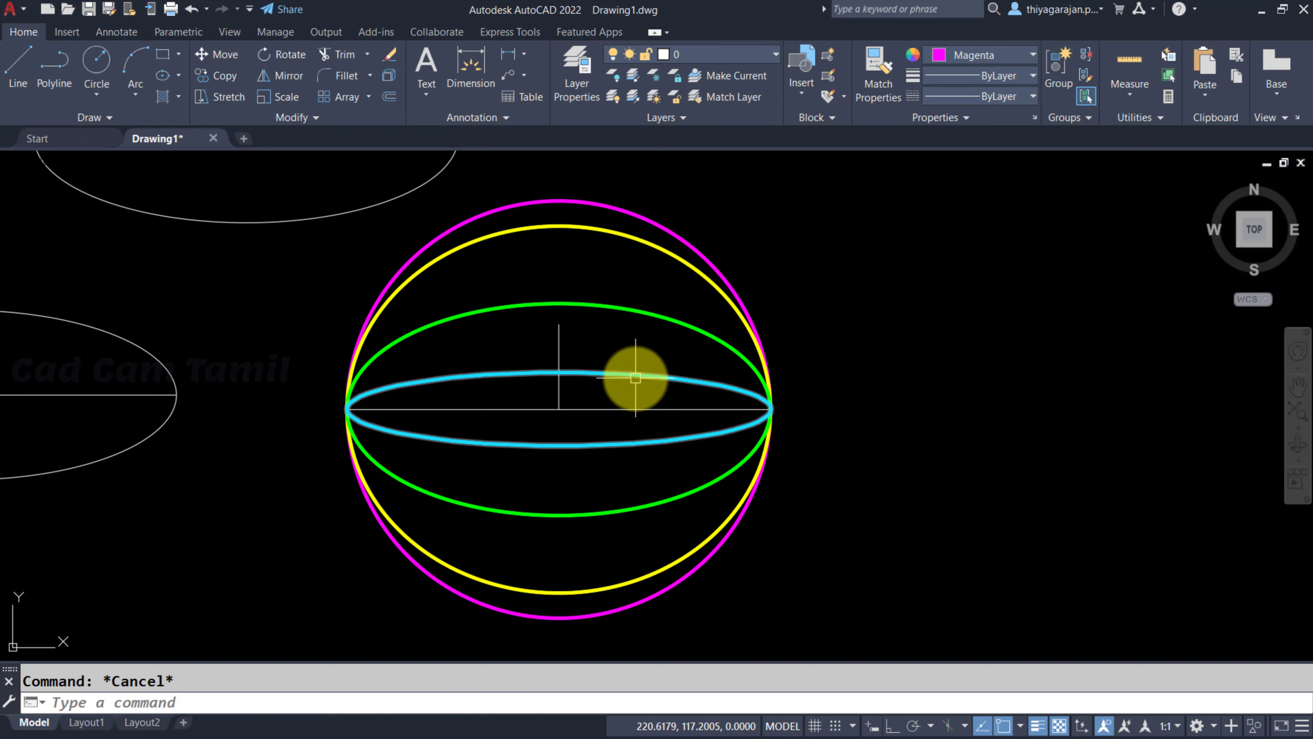
key("Escape")
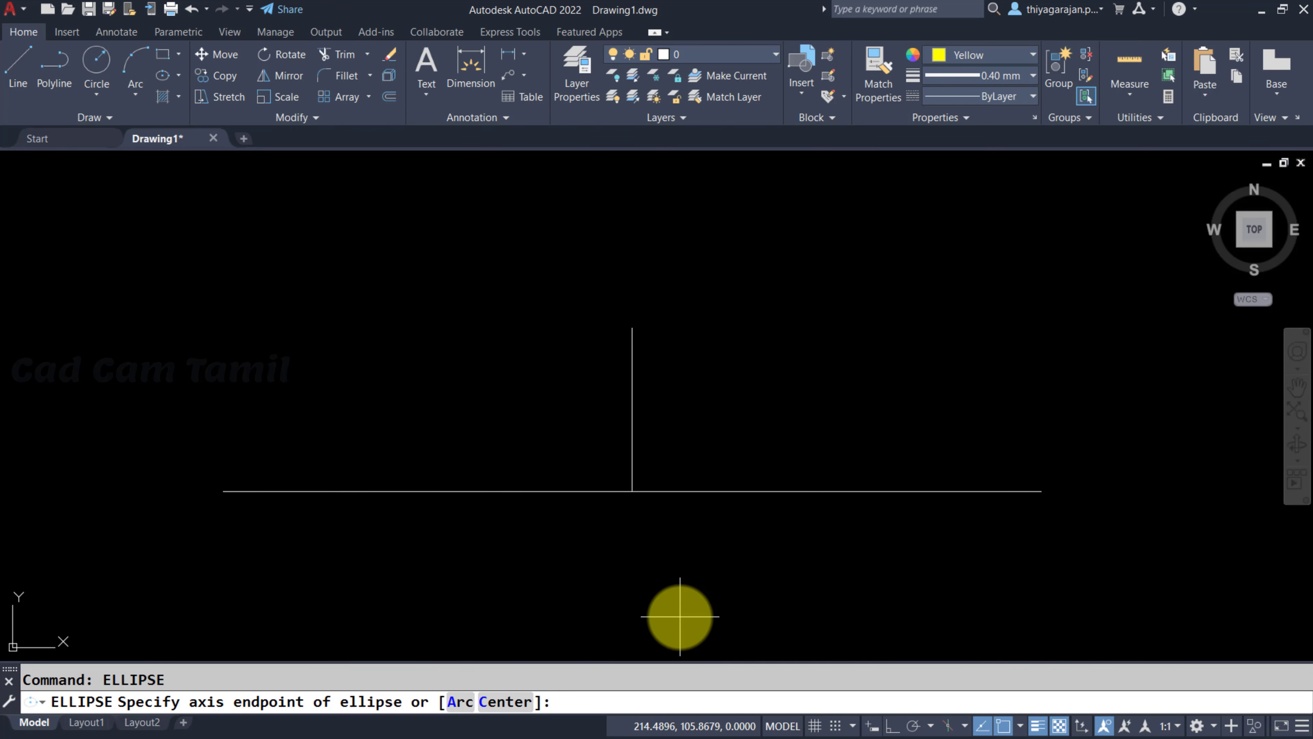
Draw an elliptical arc from the horizontal line's left end to its right end, other-axis distance 15, angles 0 to 270, and delete it.
left_click(460, 702)
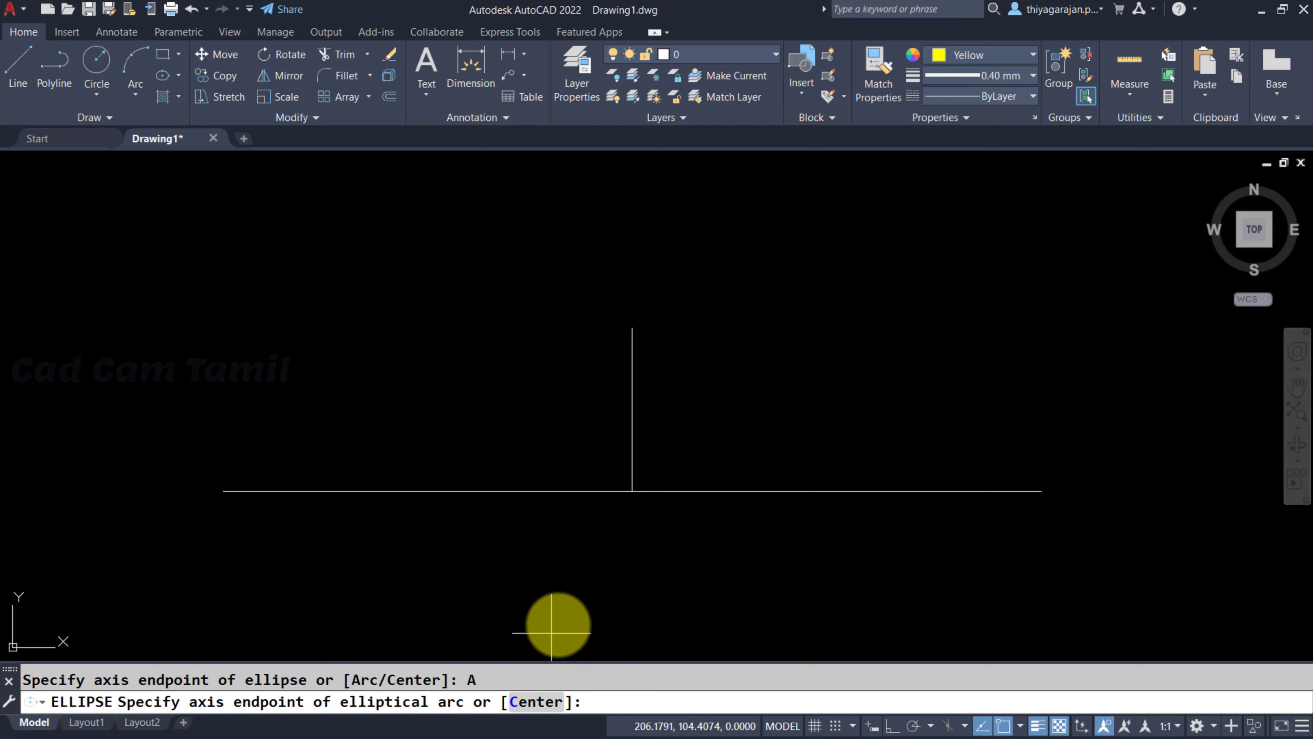
left_click(223, 491)
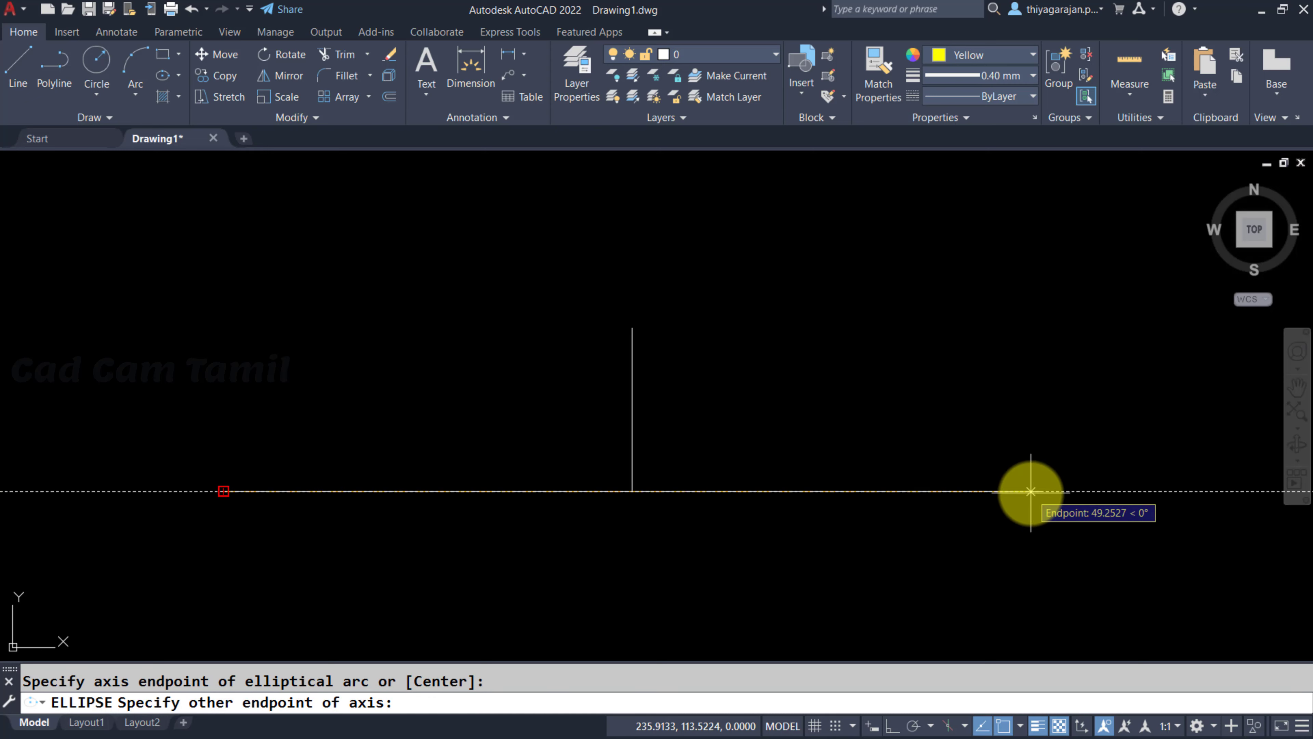
left_click(1041, 491)
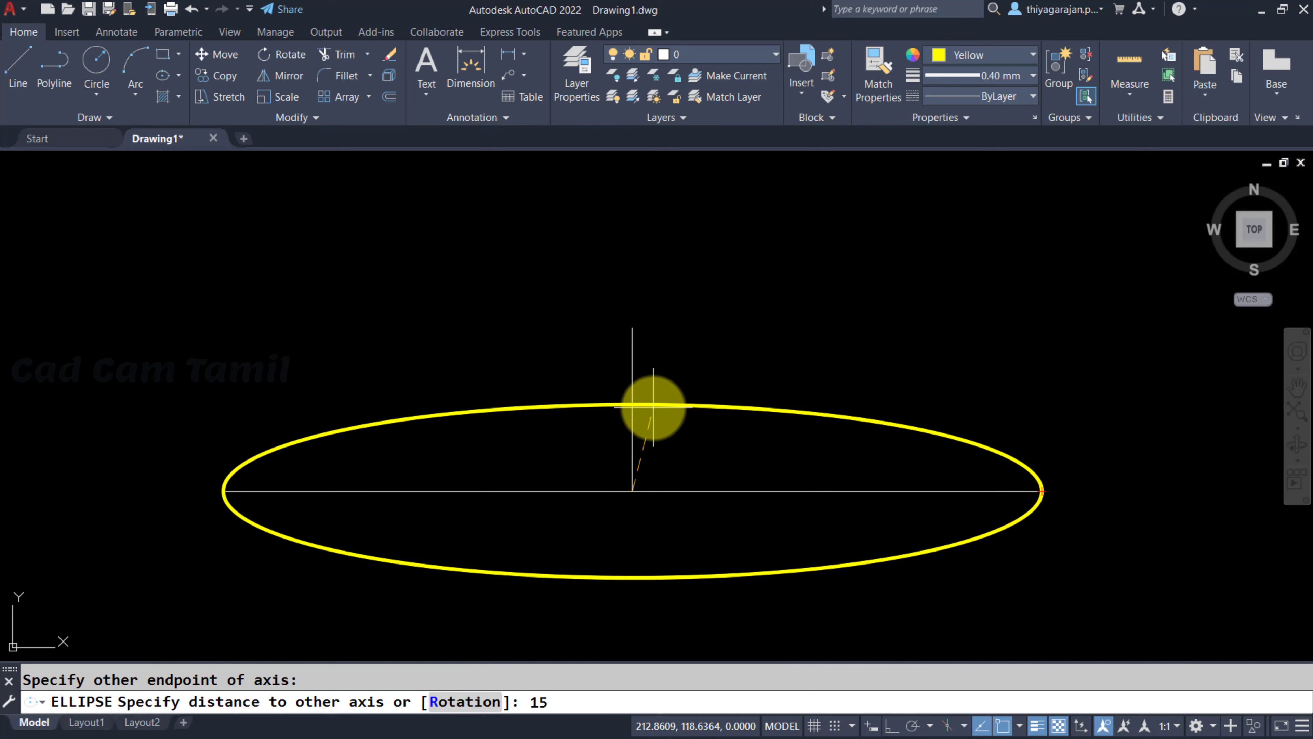
key("Return")
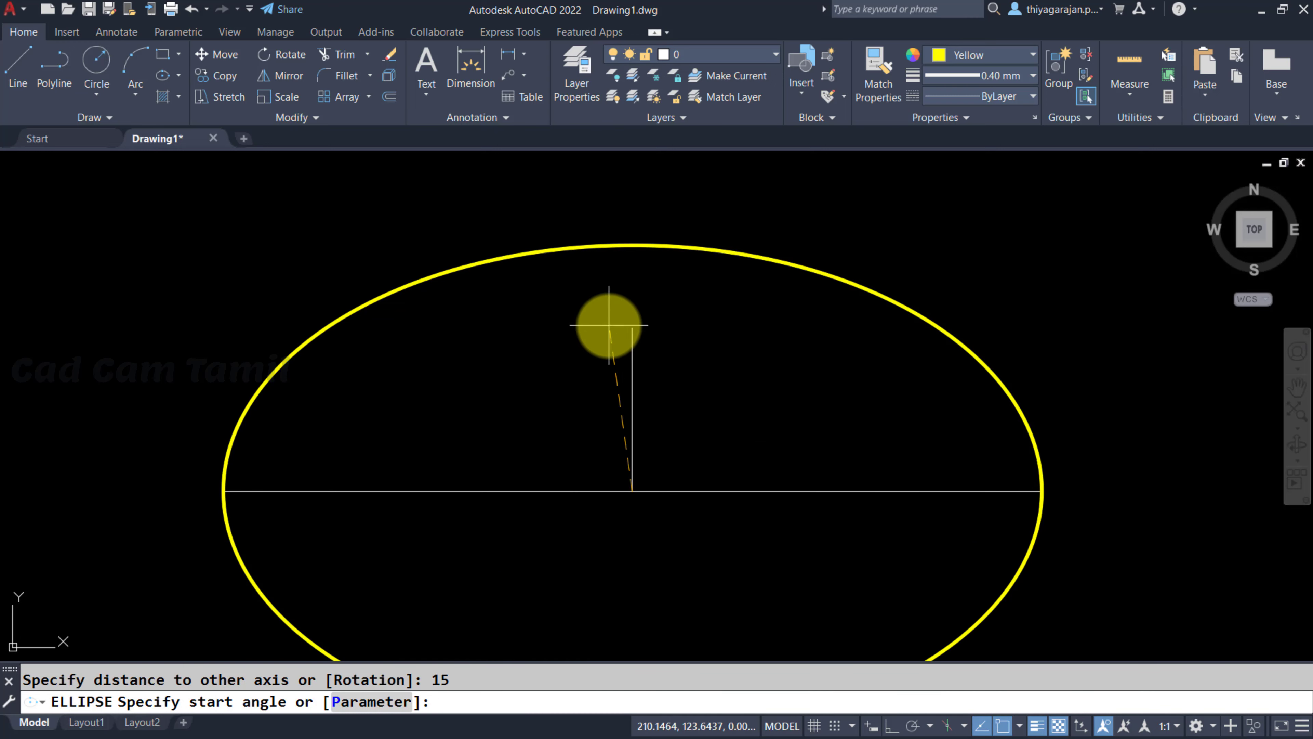
scroll(574, 291, "down", 4)
scroll(563, 331, "up", 2)
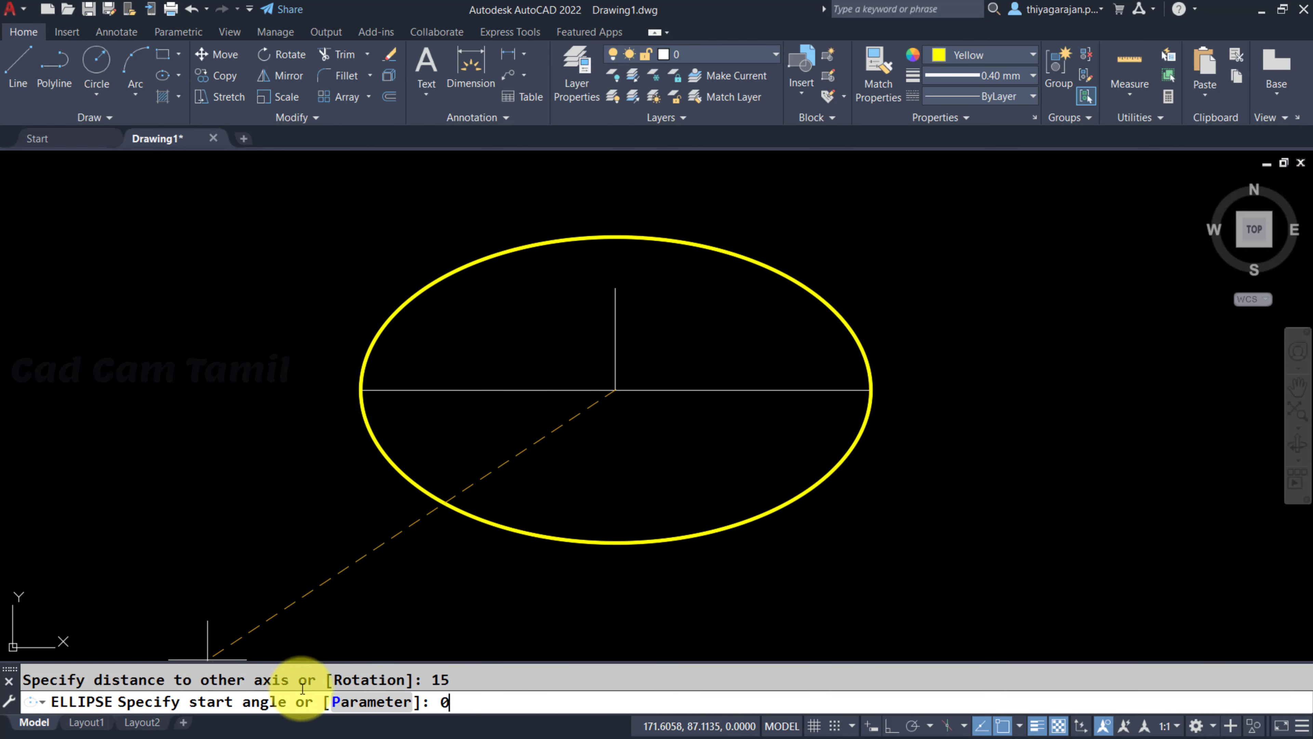
key("Return")
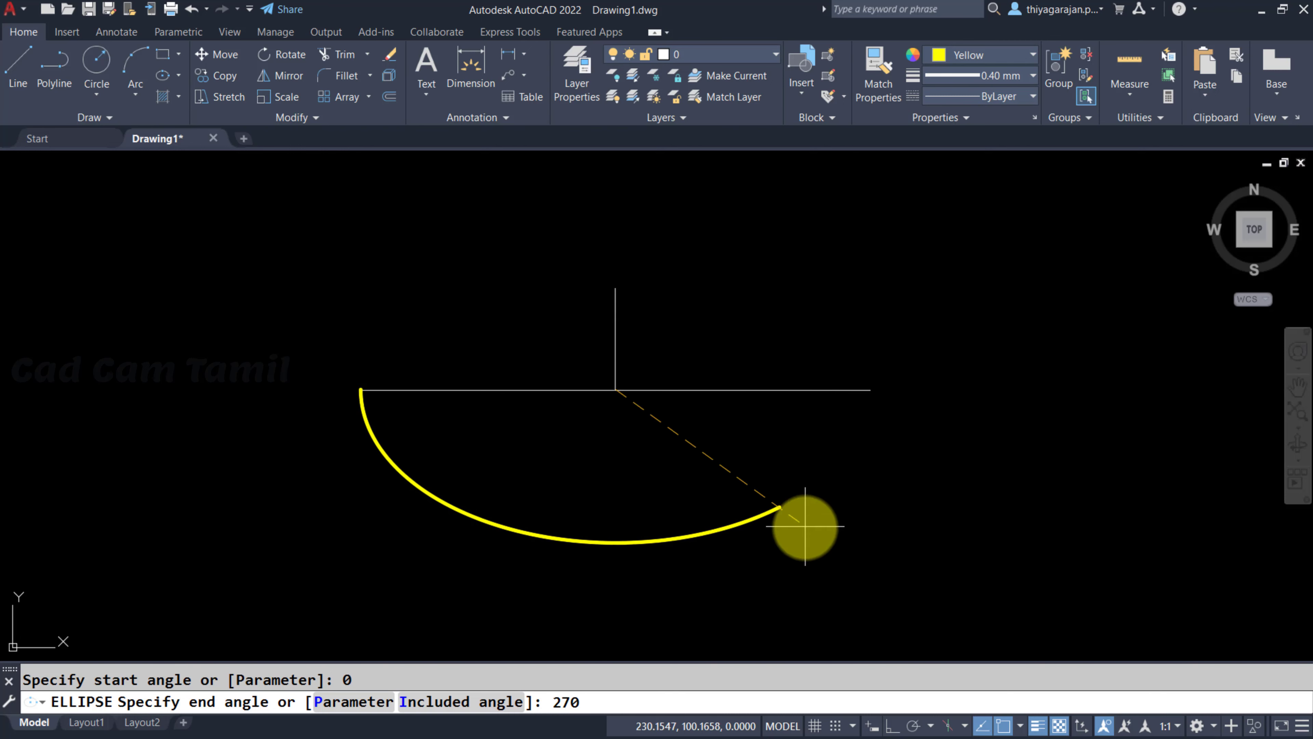
key("Return")
left_click(781, 509)
key("Delete")
Draw an elliptical arc from the horizontal line's right end to its left end, through the vertical line's top, start angle 0, included angle 180.
key("Return")
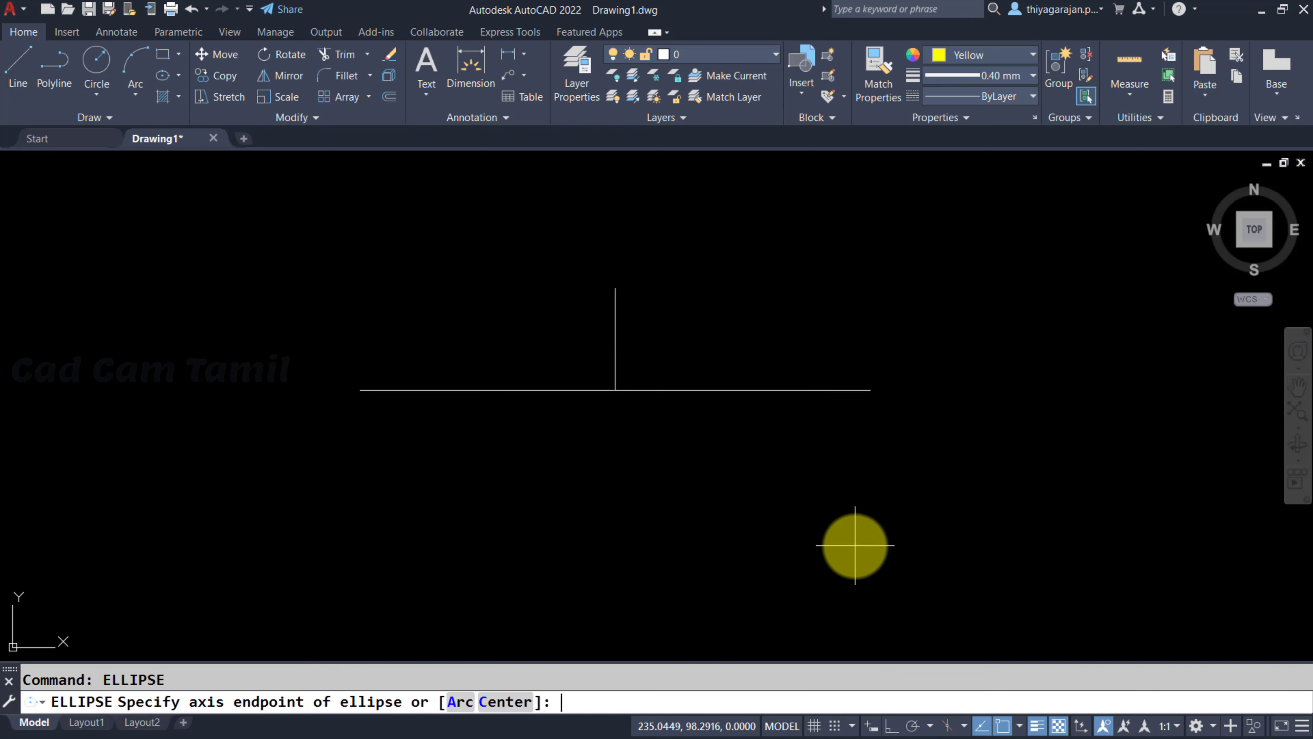
left_click(461, 702)
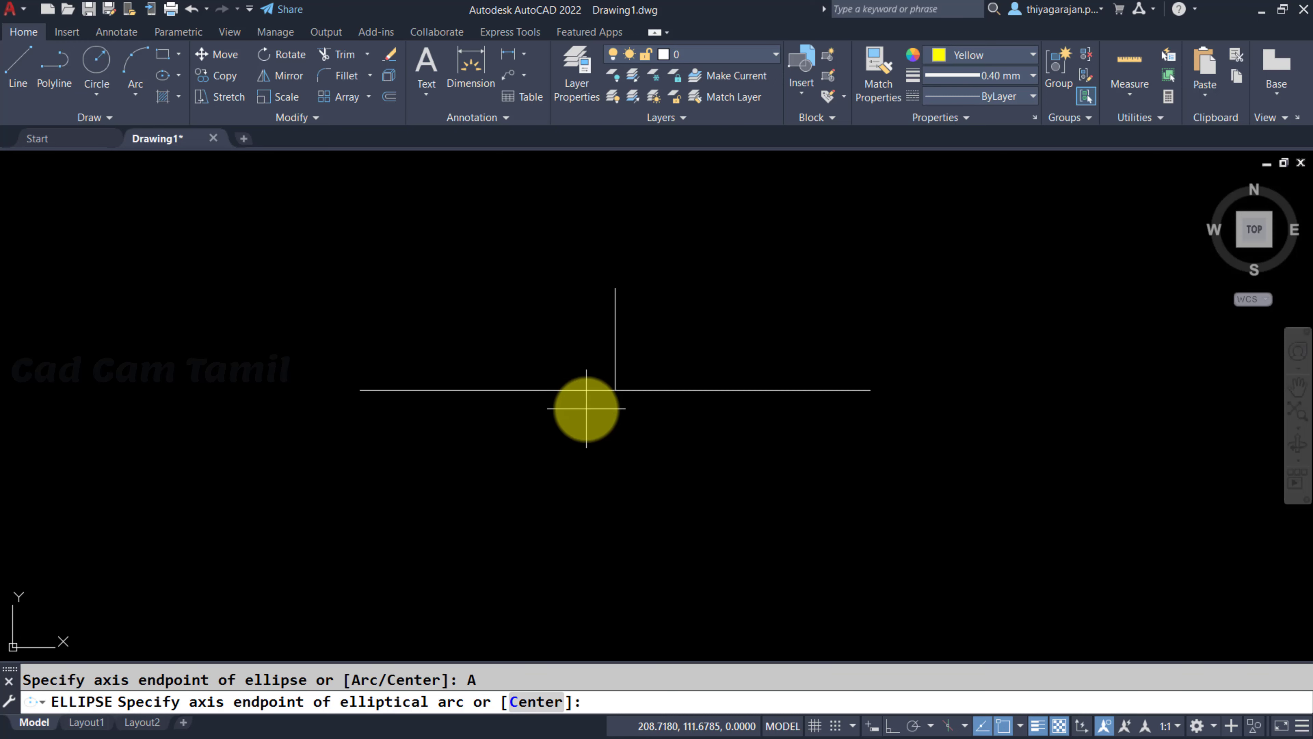
left_click(871, 389)
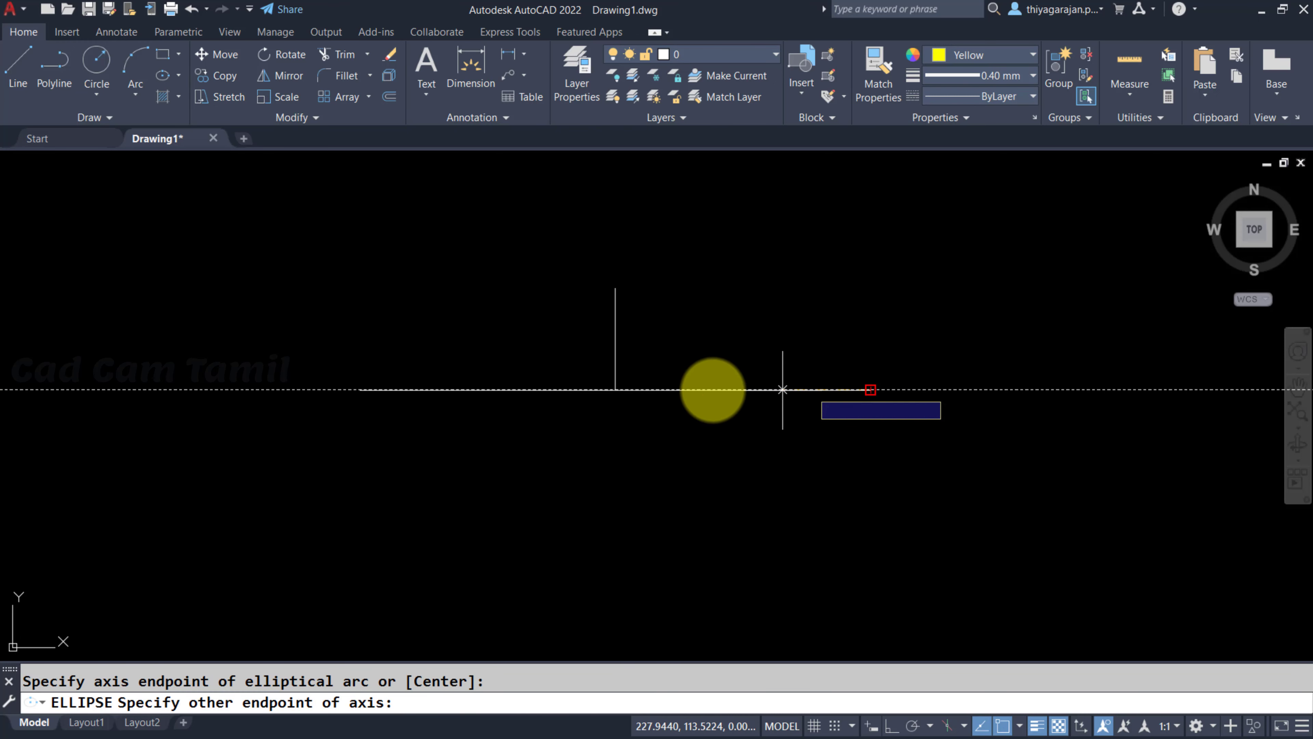
left_click(360, 389)
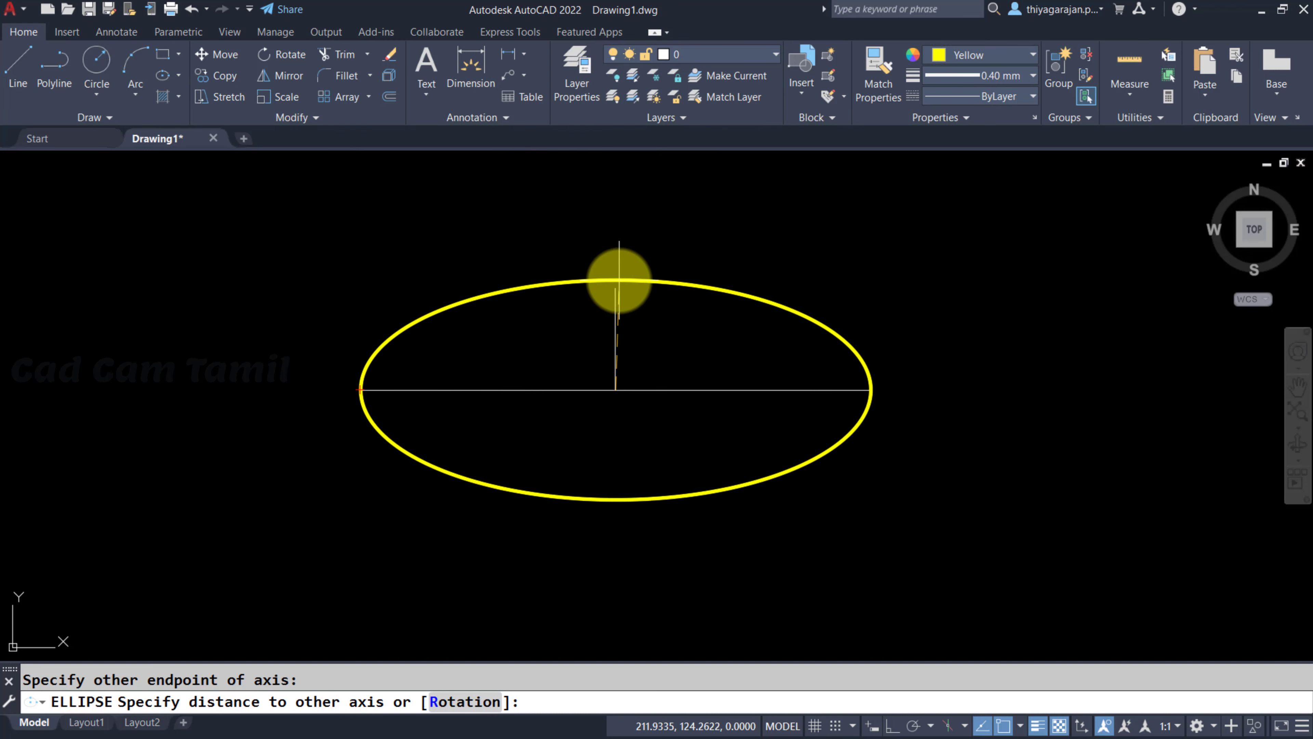
left_click(615, 288)
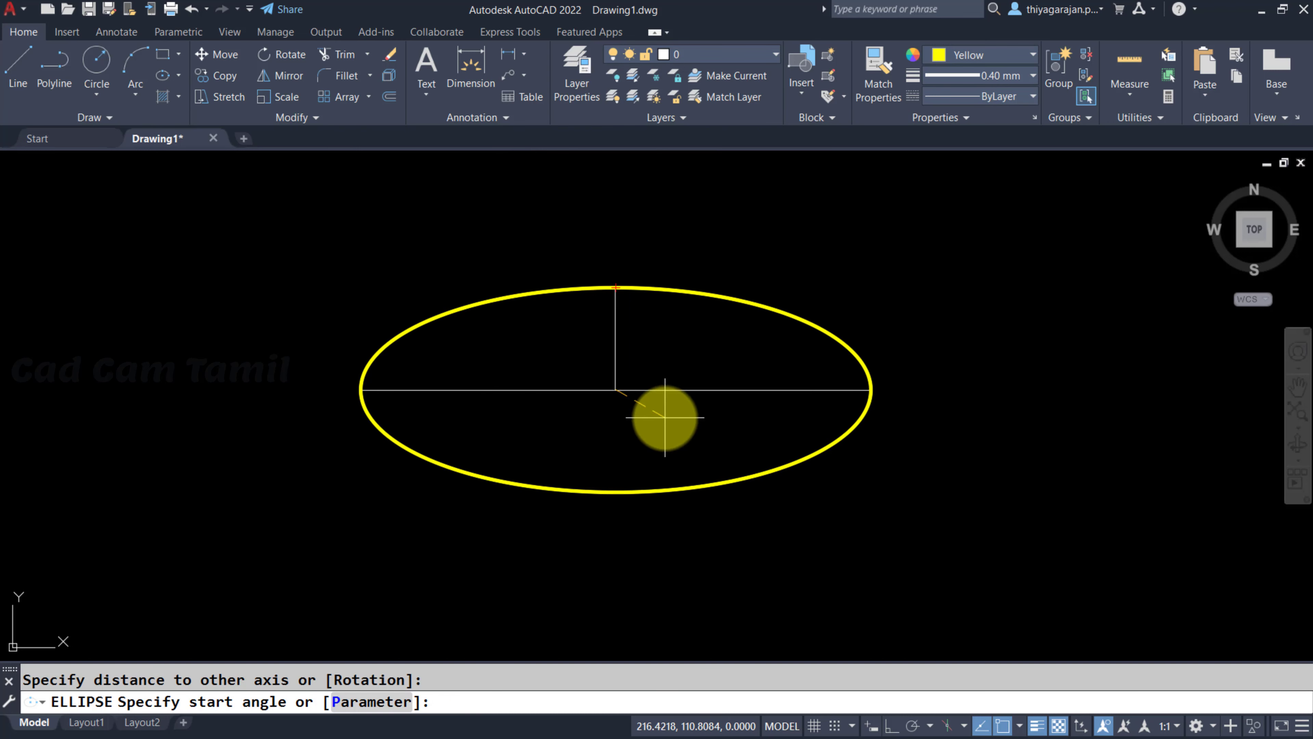
key("Return")
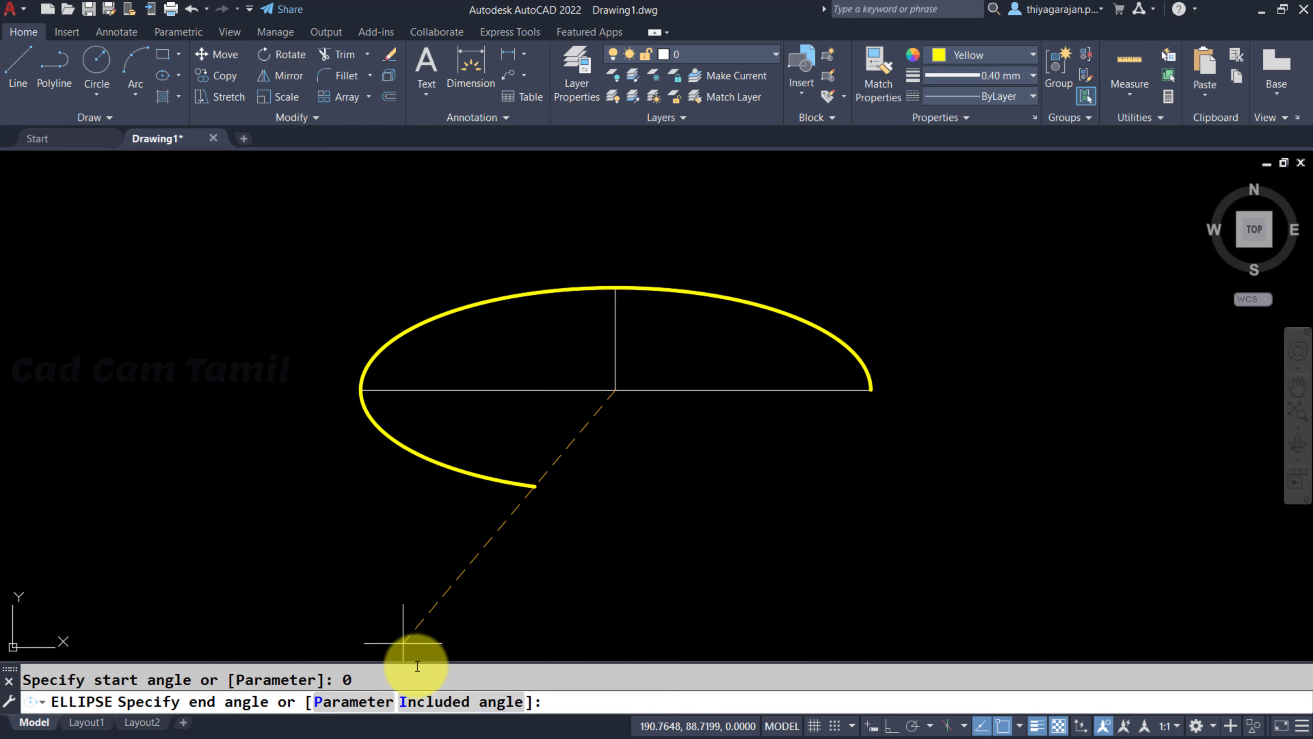
left_click(431, 711)
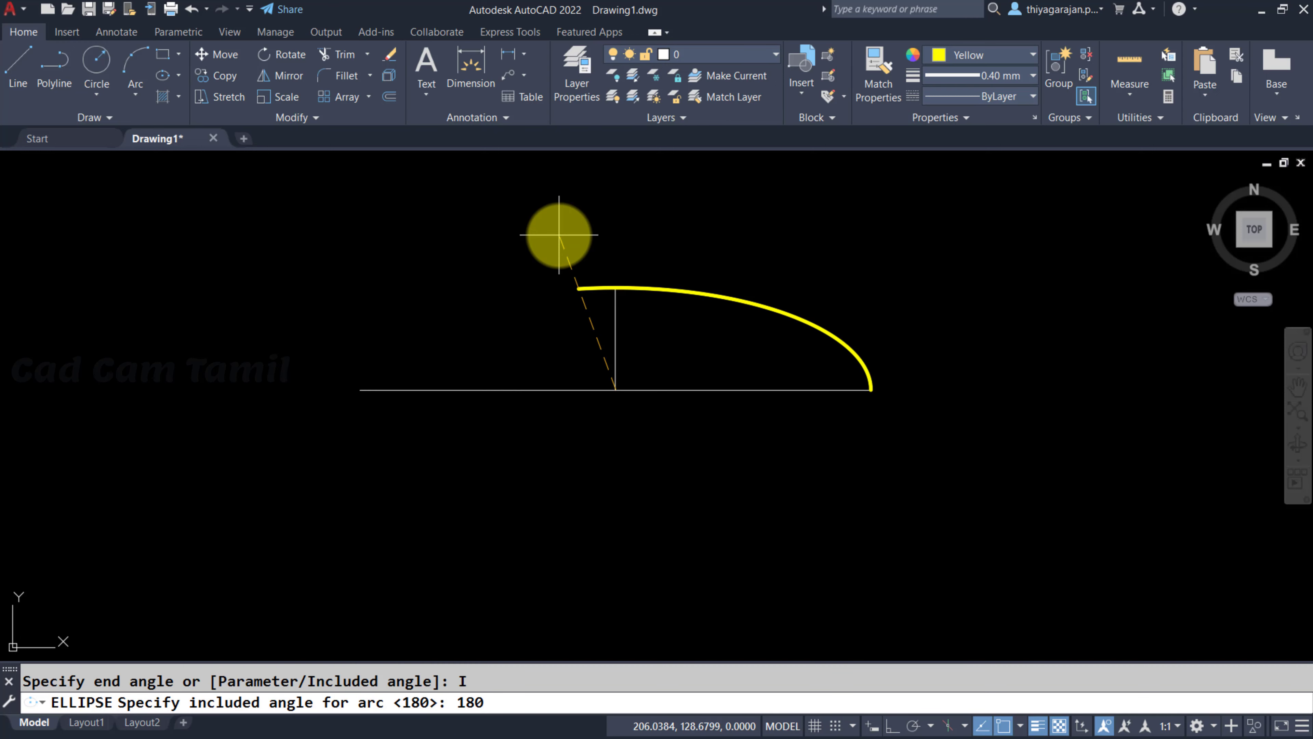
key("Return")
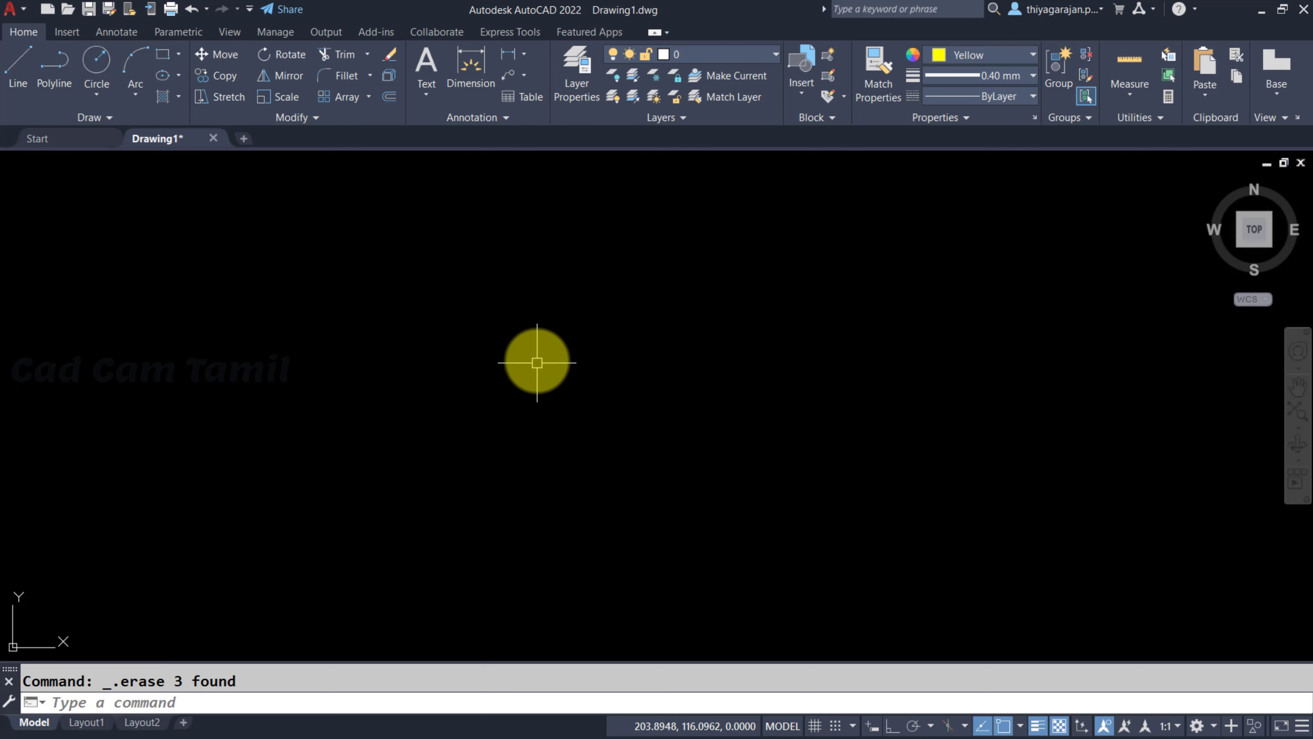
Draw a yellow circle with a diameter of 50 in the empty drawing area.
type("c")
key("Return")
left_click(574, 402)
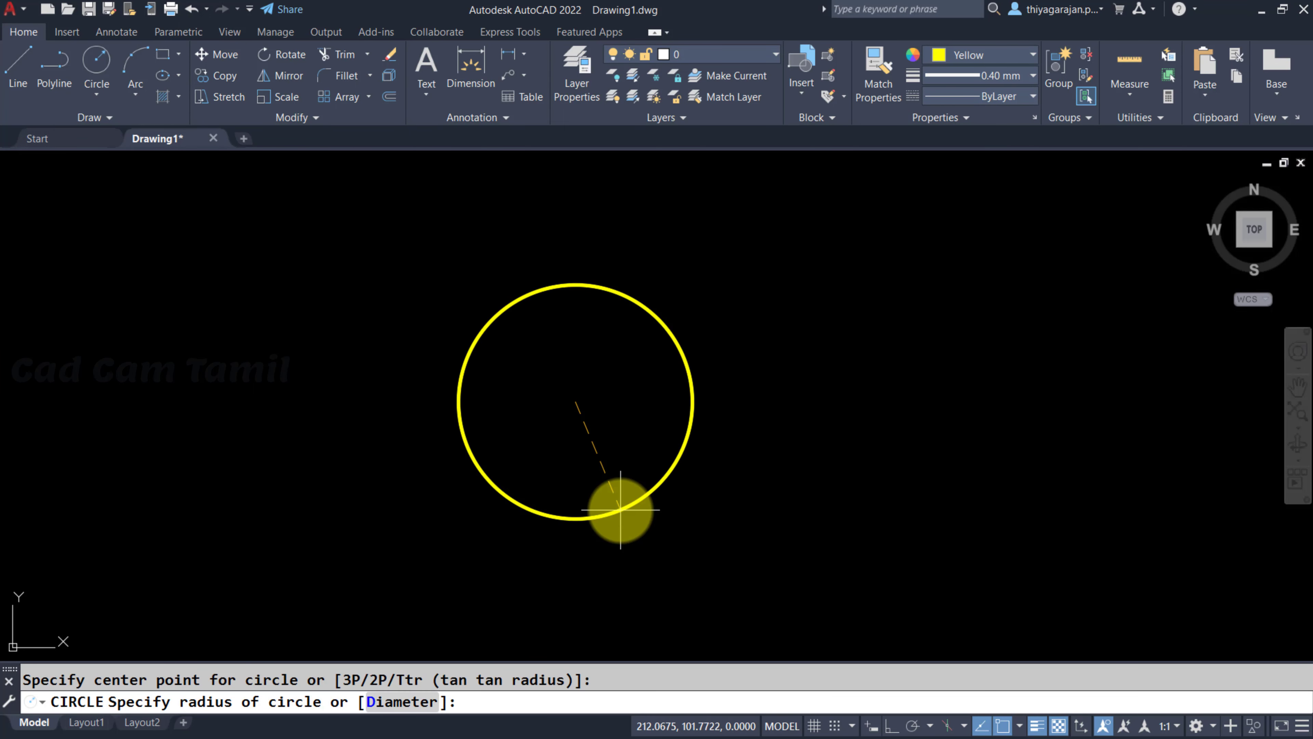
key("Return")
scroll(682, 431, "down", 2)
key("Escape")
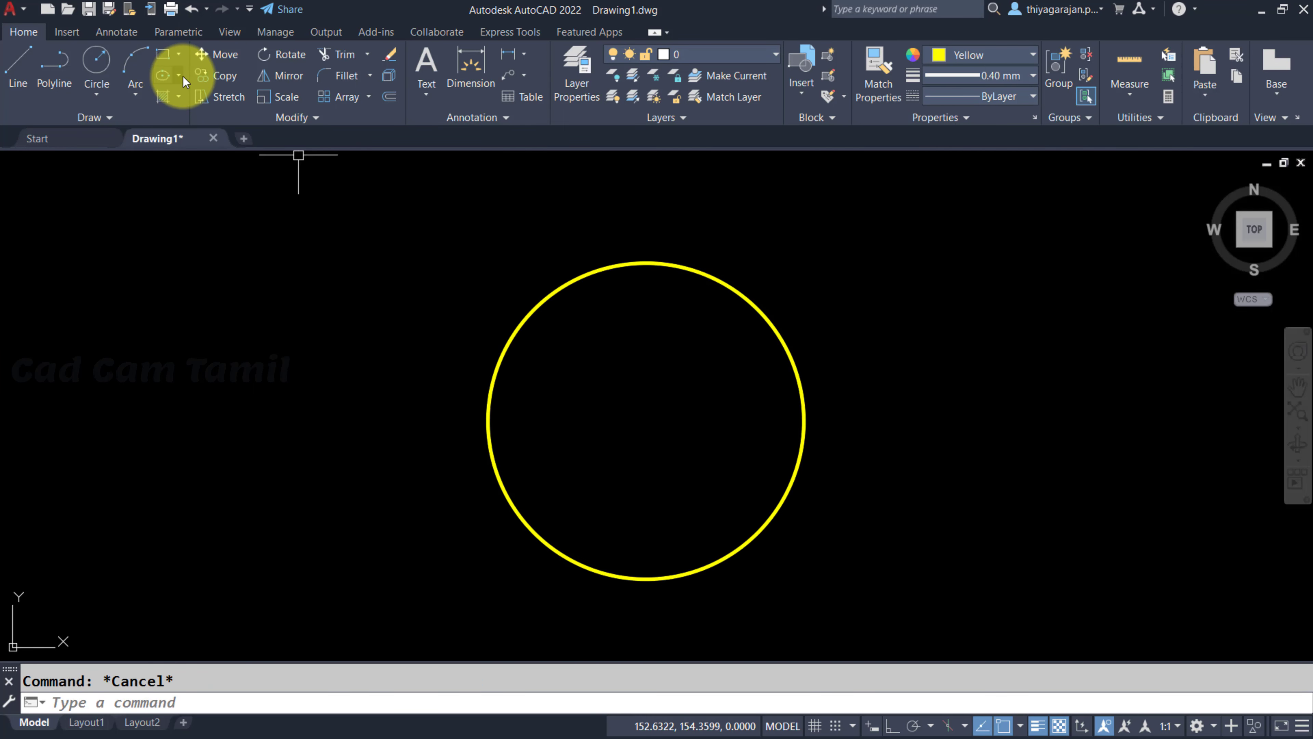
Draw an ellipse with the Center method from the circle's center to its top quadrant, with a distance of 10 to the other axis.
left_click(181, 76)
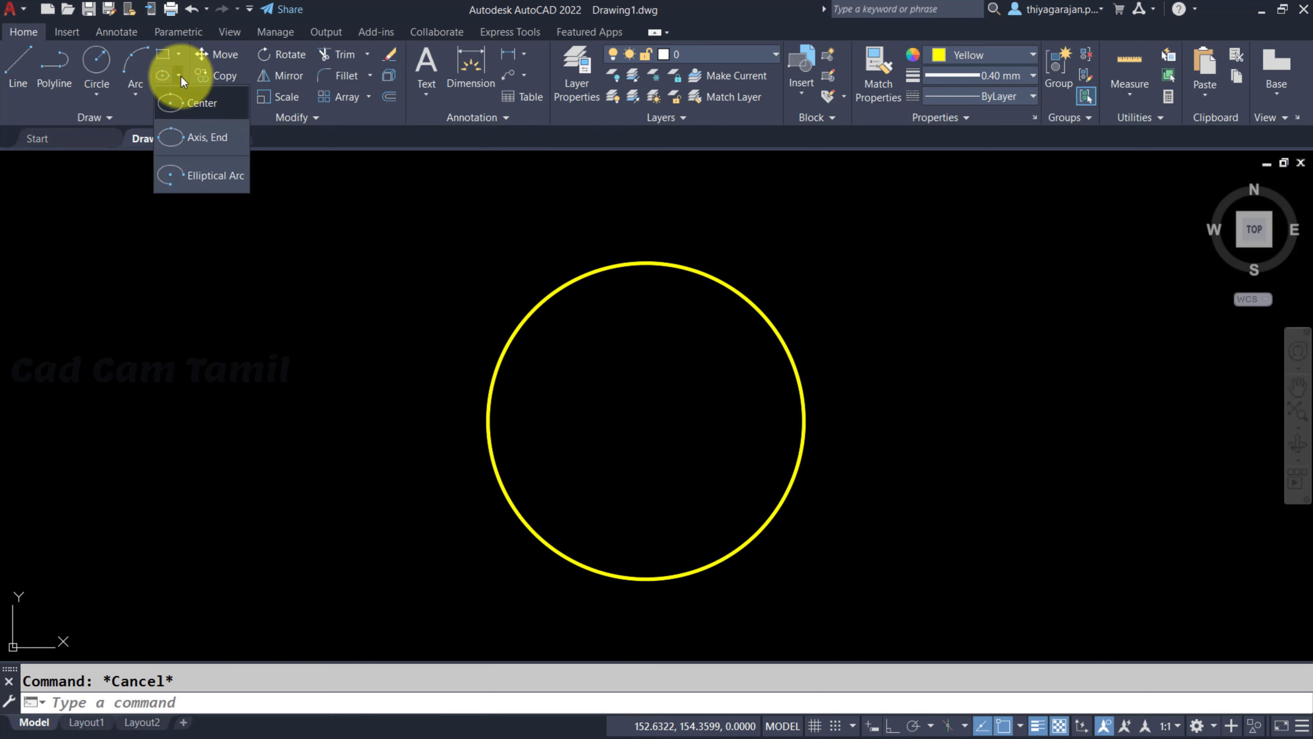
left_click(171, 104)
left_click(646, 420)
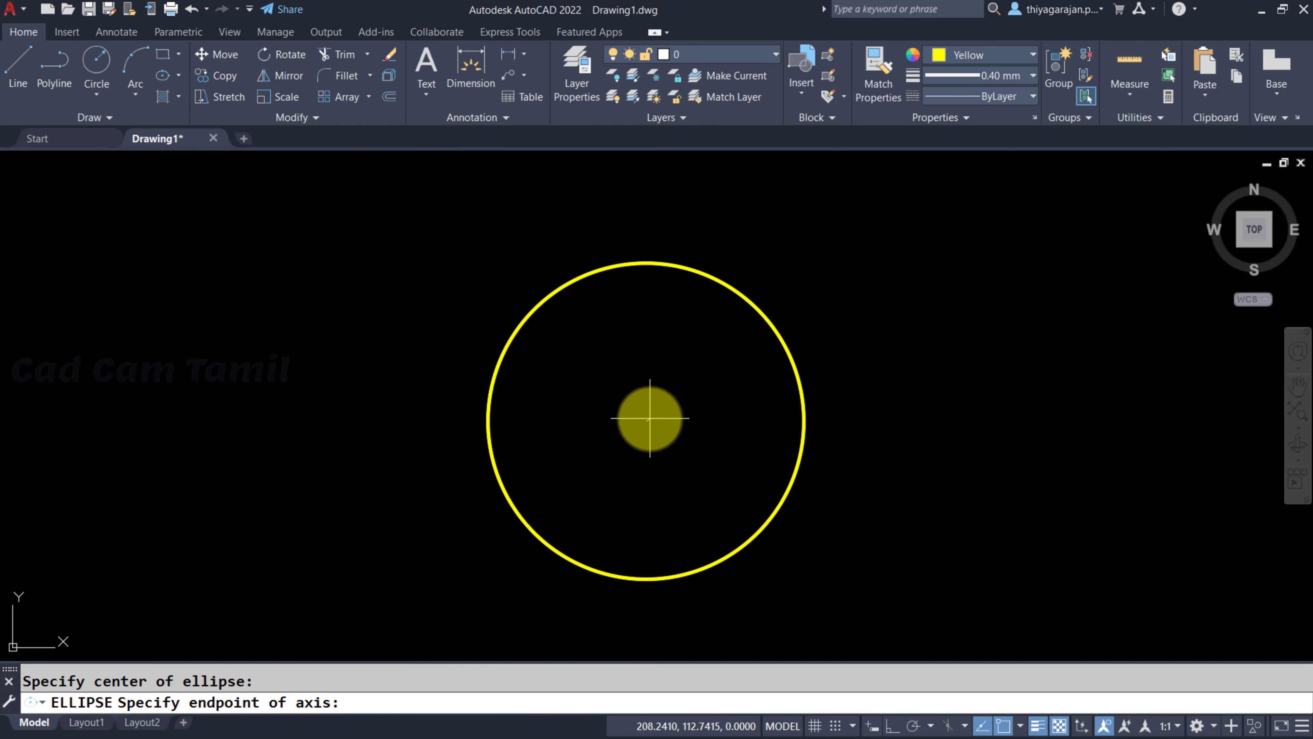
left_click(646, 263)
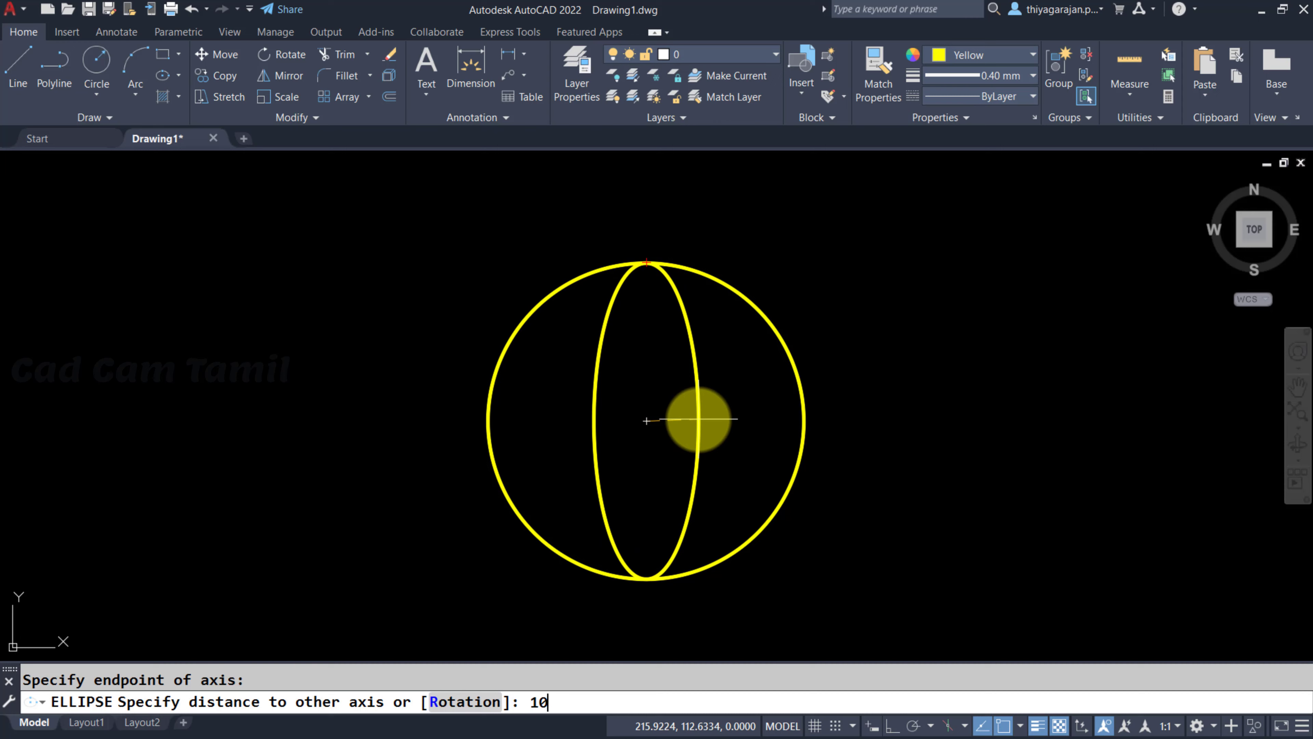
key("Return")
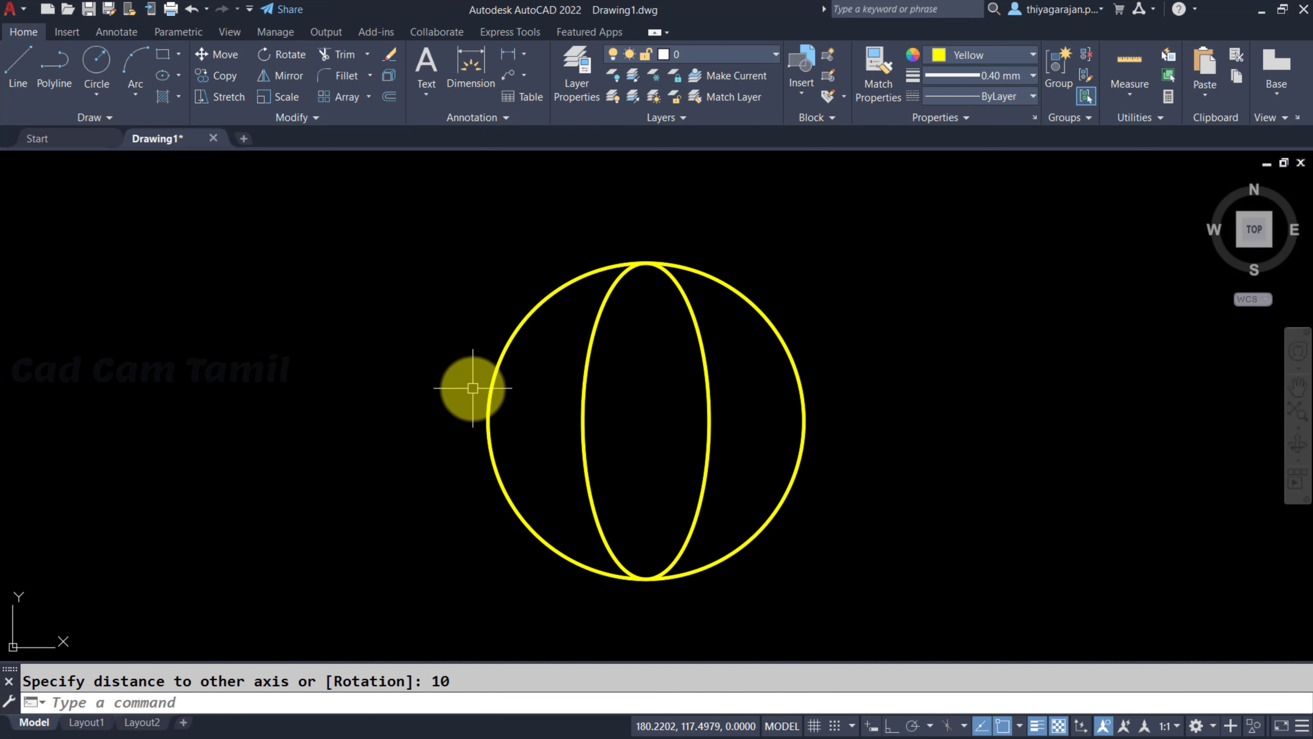
Draw an ellipse with the Axis, End method between the circle's left and right quadrants, with a distance of 10 to the other axis.
left_click(178, 76)
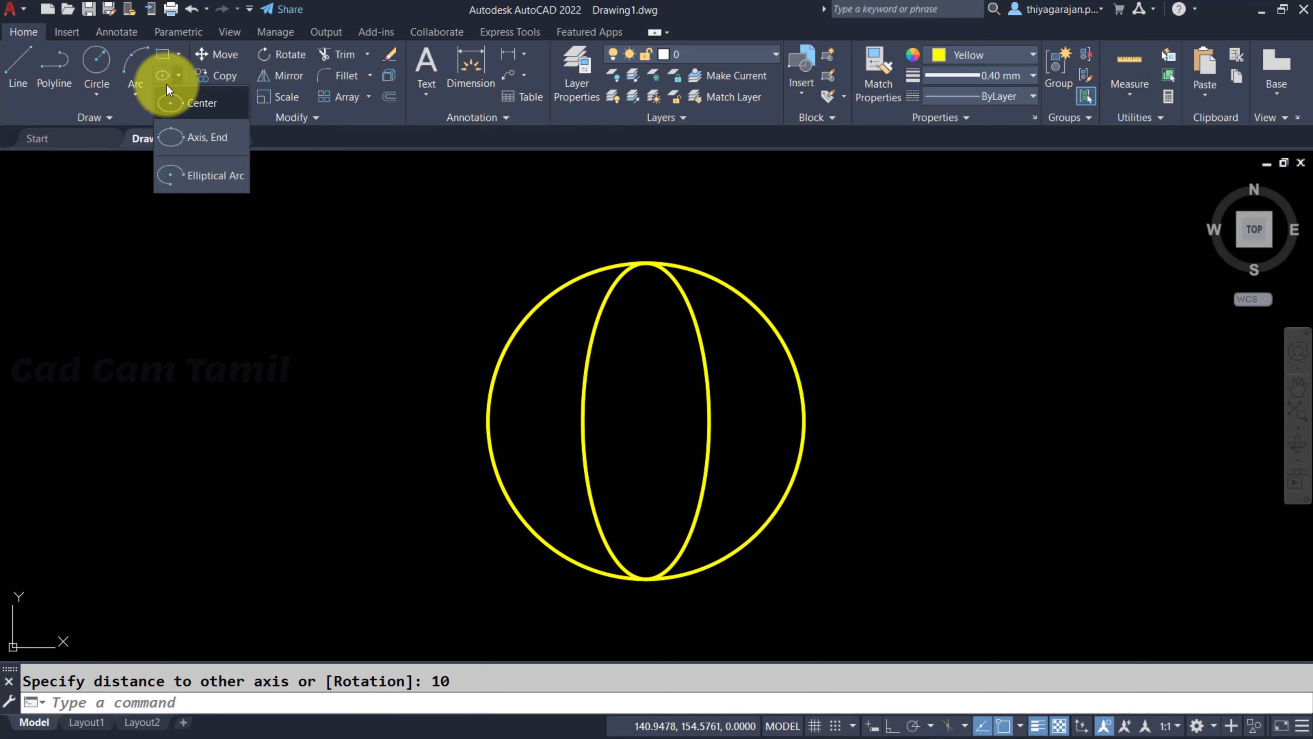
left_click(162, 137)
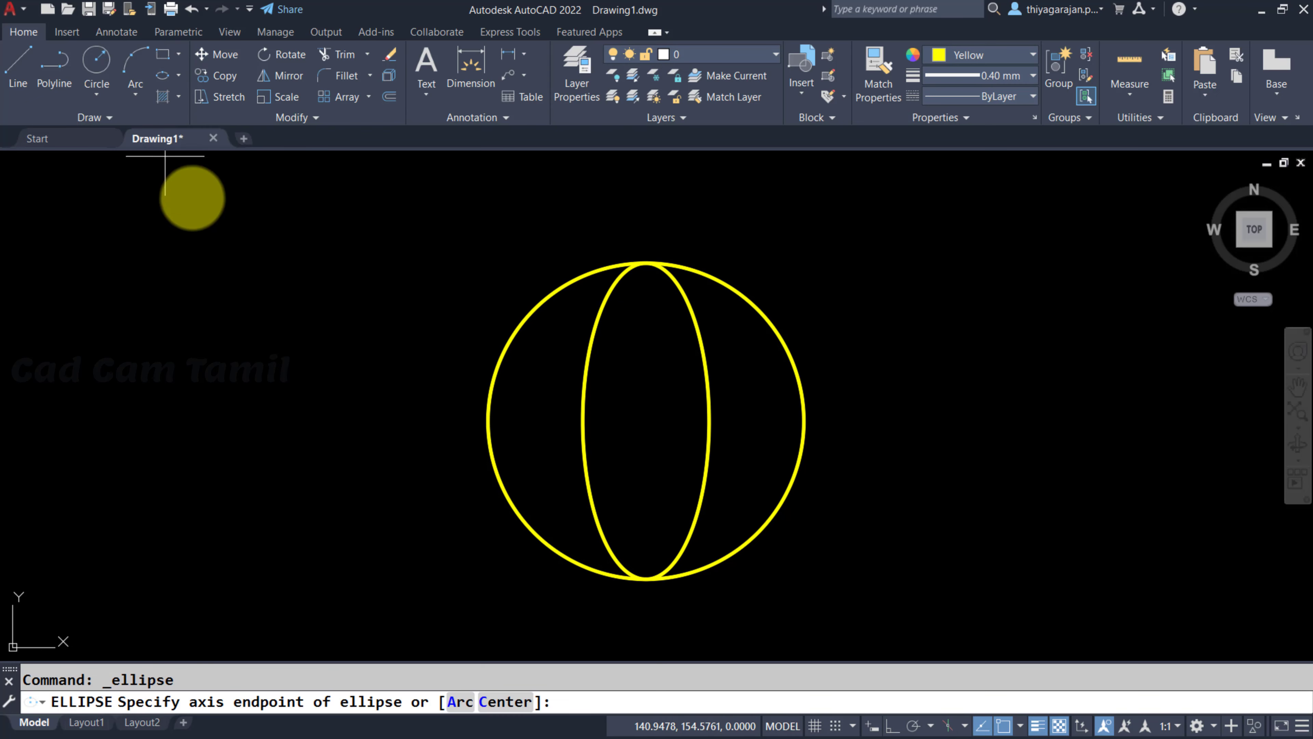
left_click(486, 420)
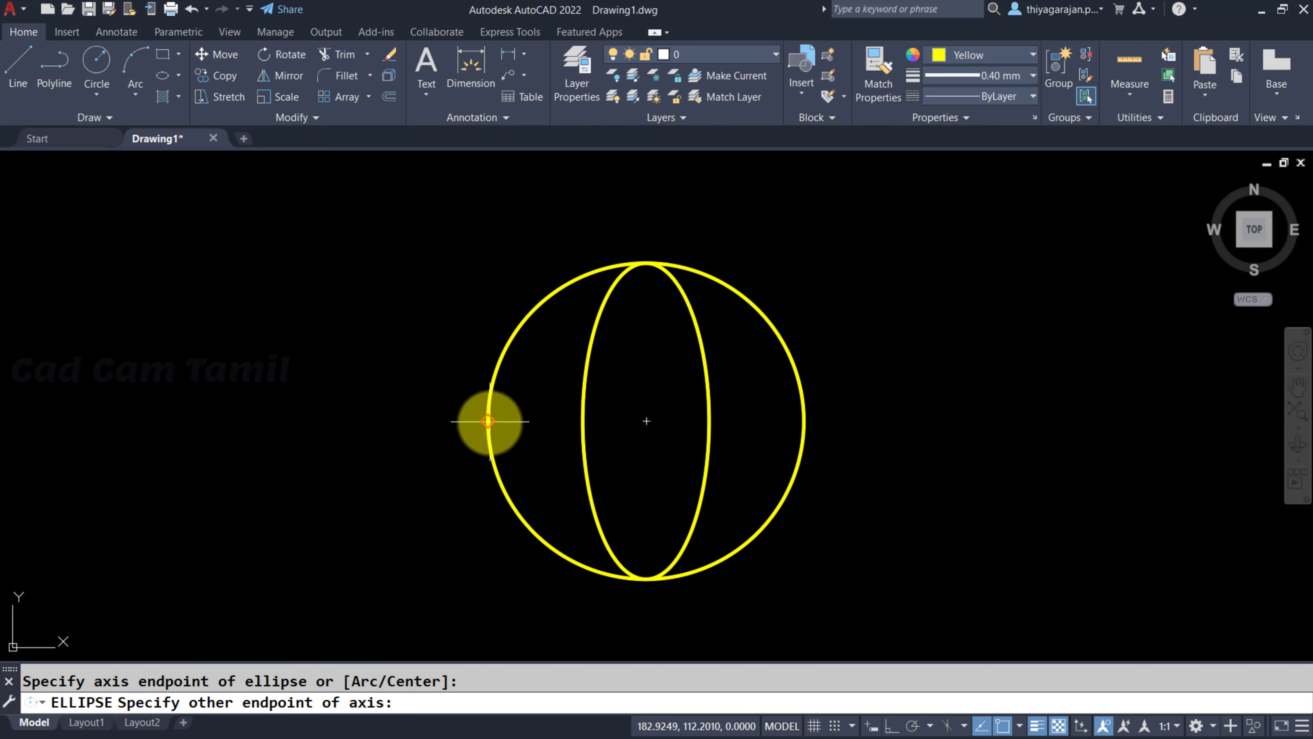
left_click(804, 420)
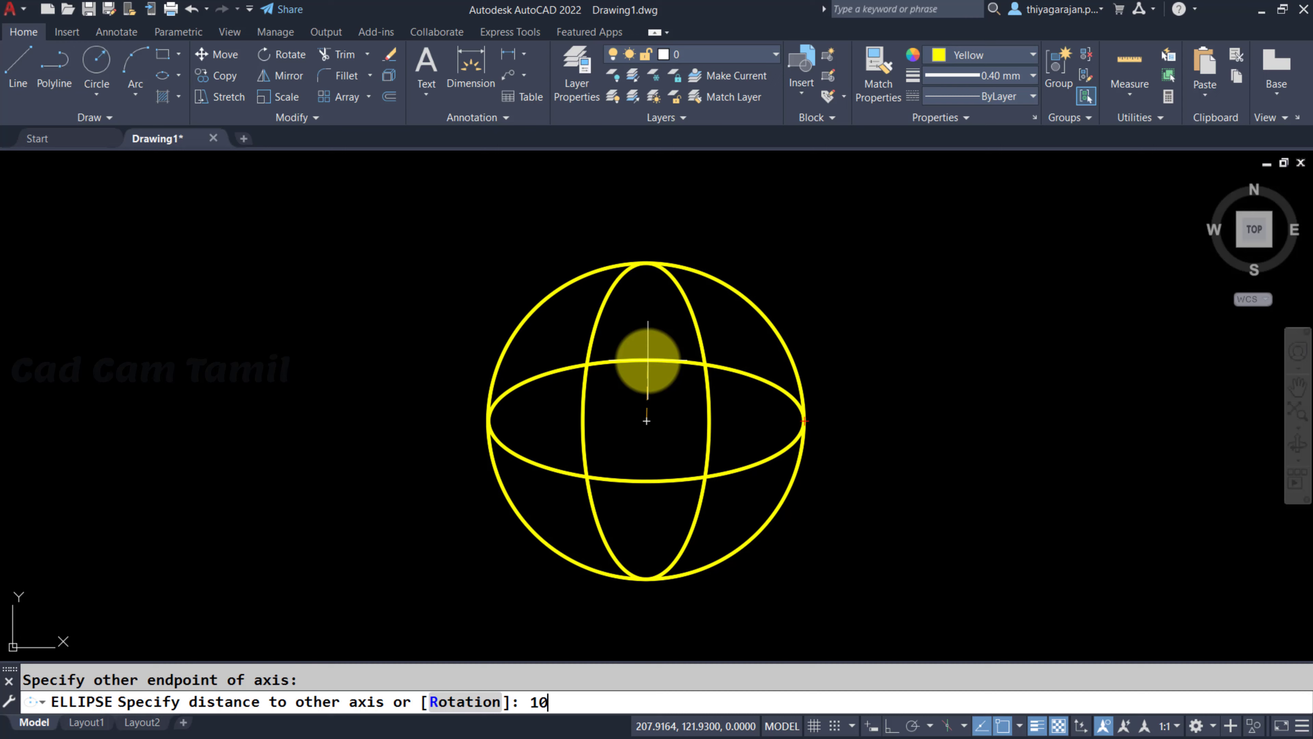
key("Return")
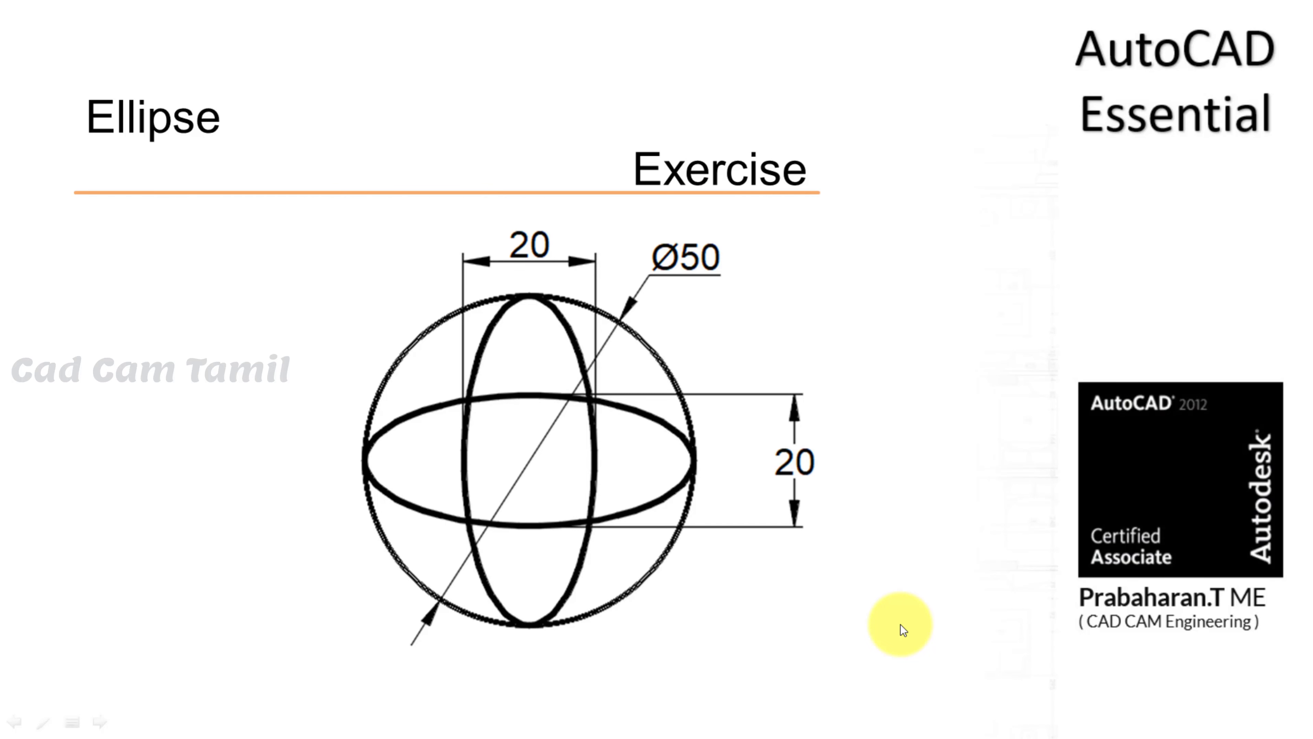
left_click(901, 623)
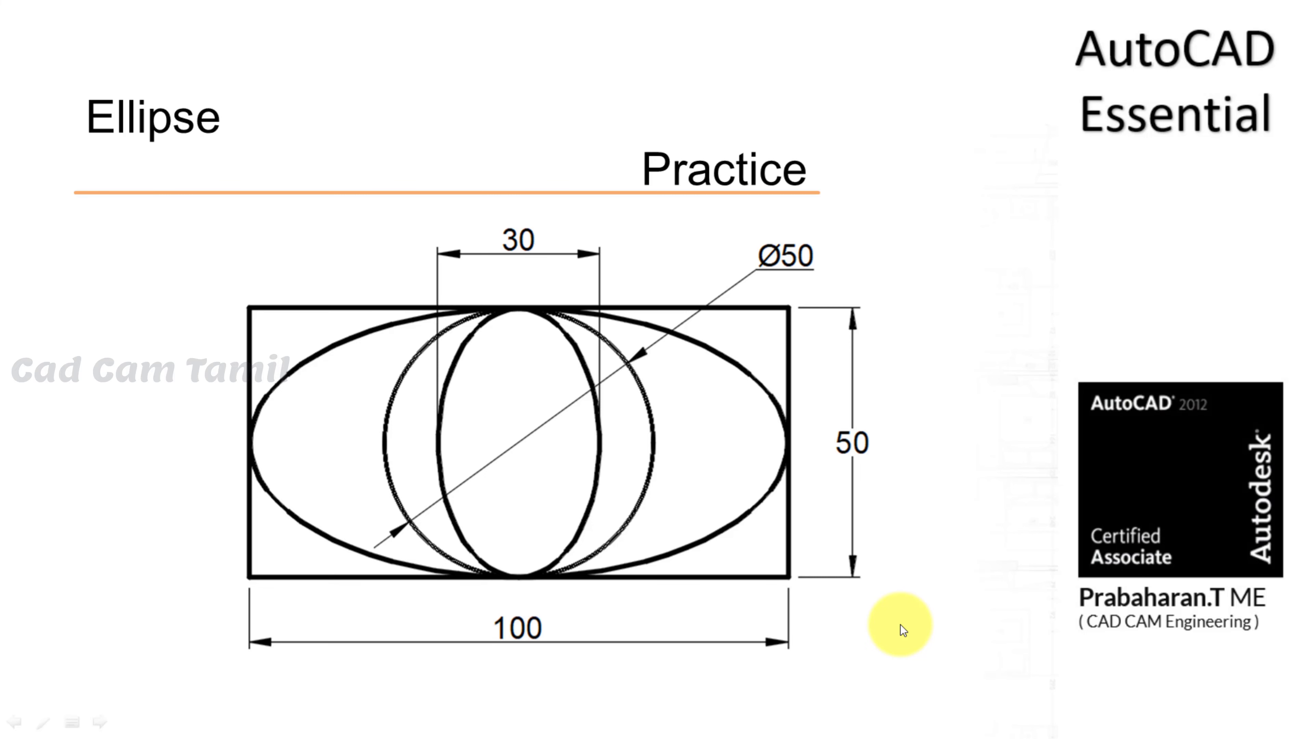
left_click(901, 625)
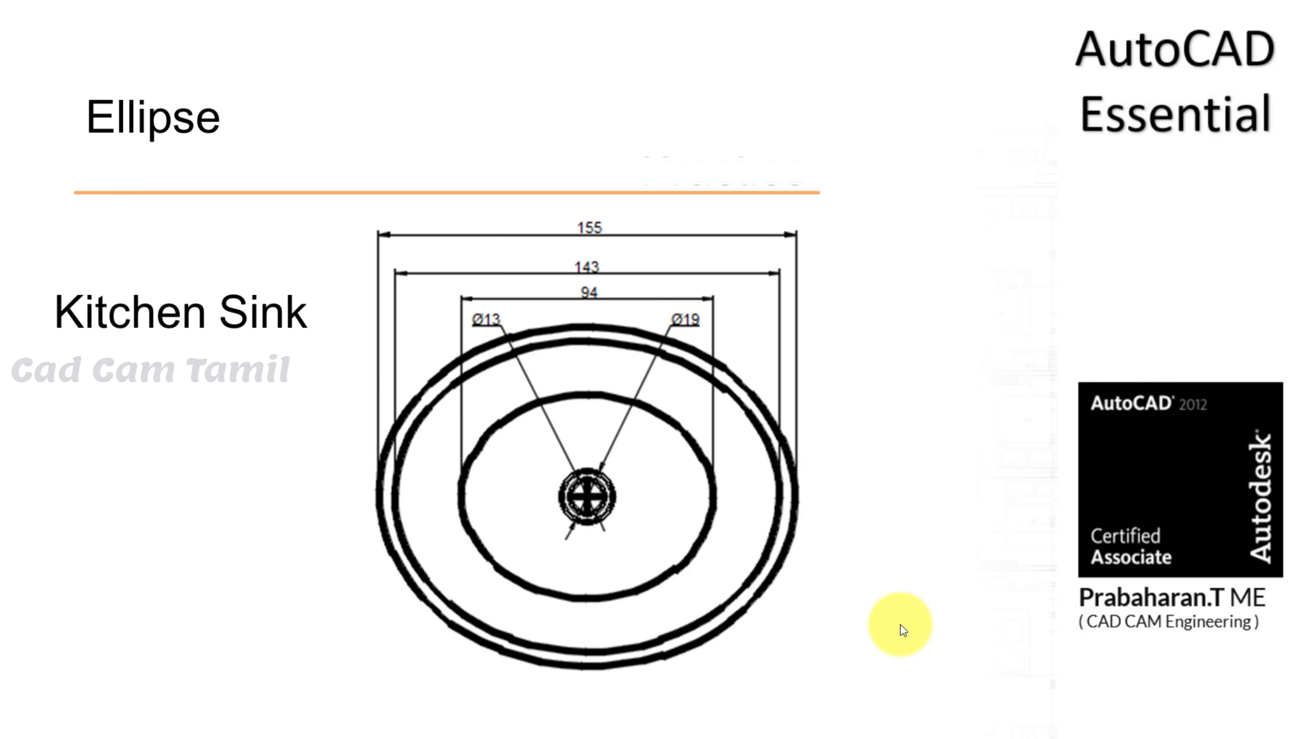